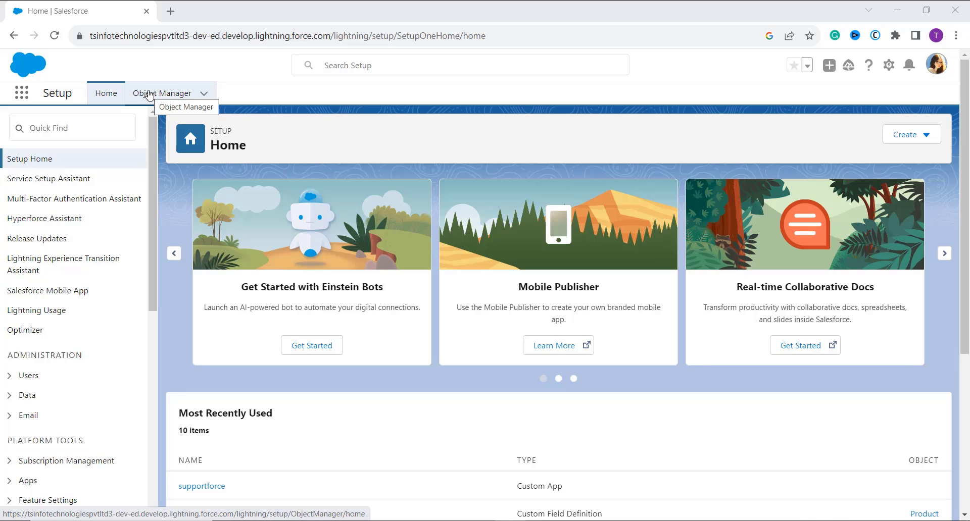
Step: Find the Product object in Object Manager and open its Fields & Relationships
{"action": "left_click", "coordinate": [150, 94]}
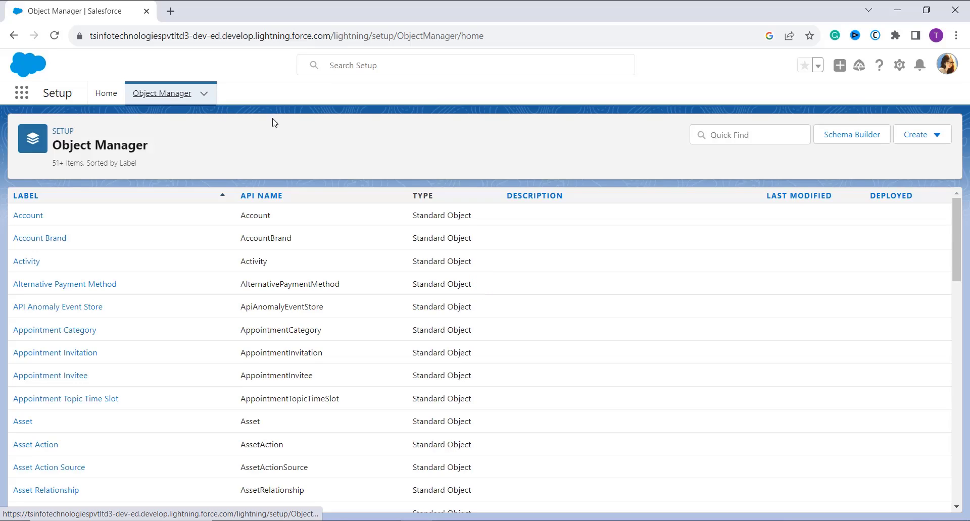
{"action": "left_click", "coordinate": [729, 135]}
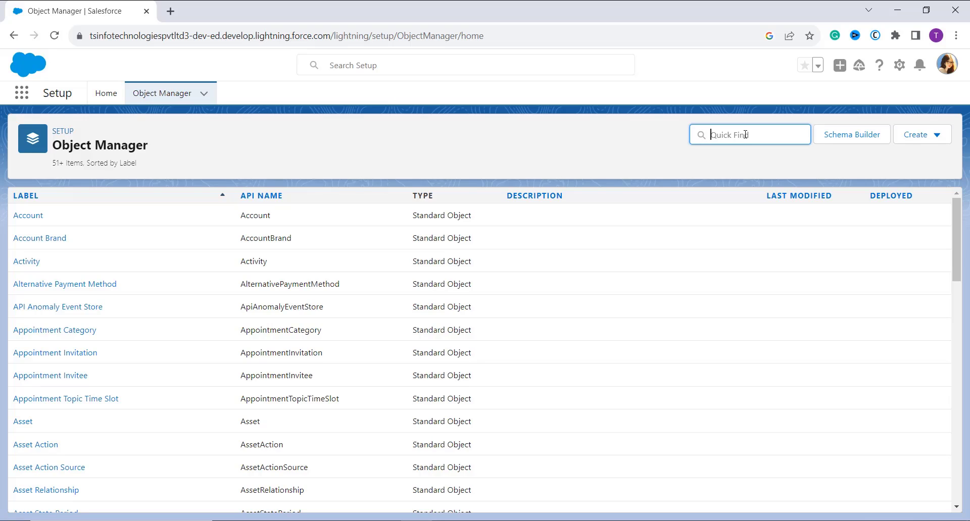
{"action": "type", "text": "Product"}
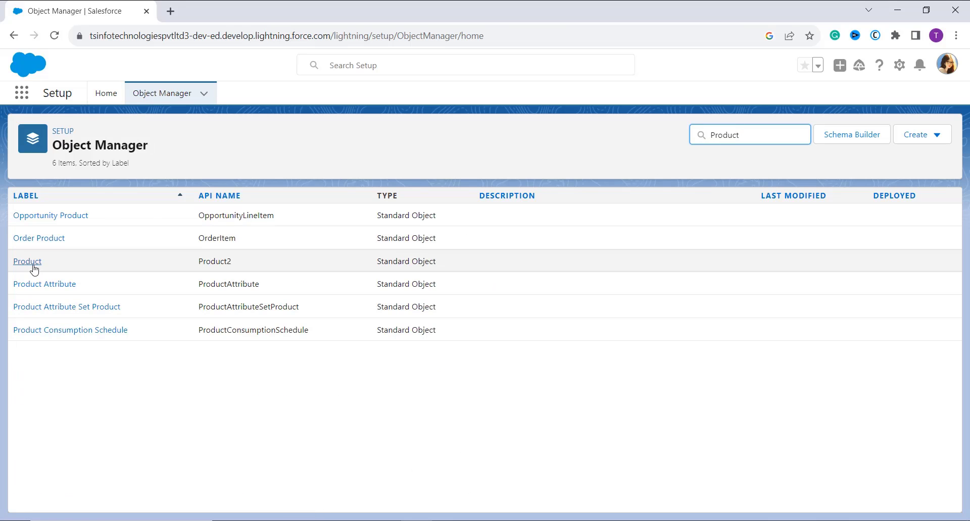
{"action": "left_click", "coordinate": [27, 262]}
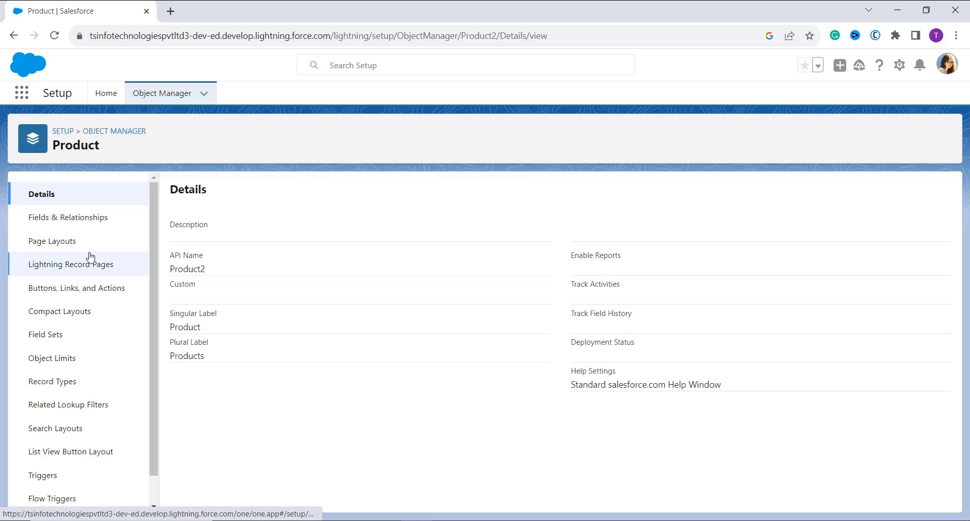
{"action": "left_click", "coordinate": [93, 221]}
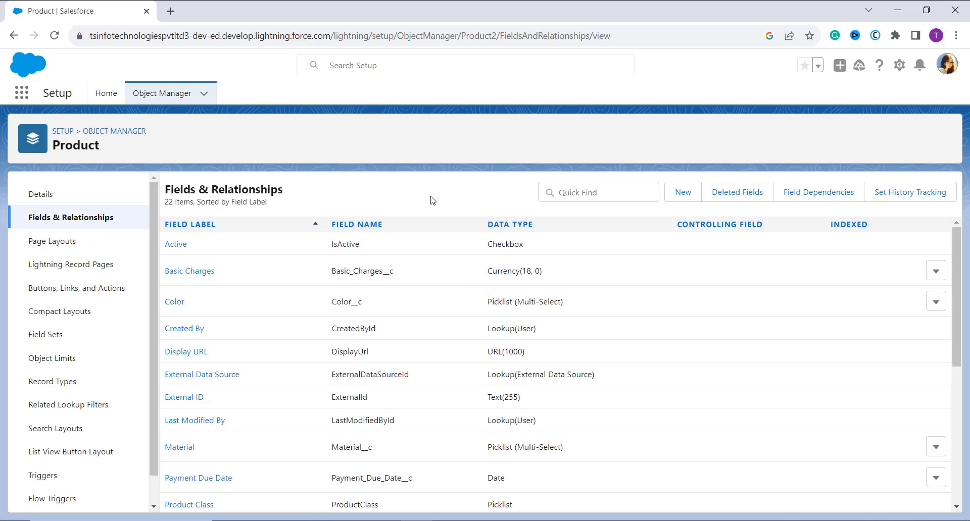
Step: Start a new custom field on the Product object with Formula as its data type
{"action": "left_click", "coordinate": [684, 202]}
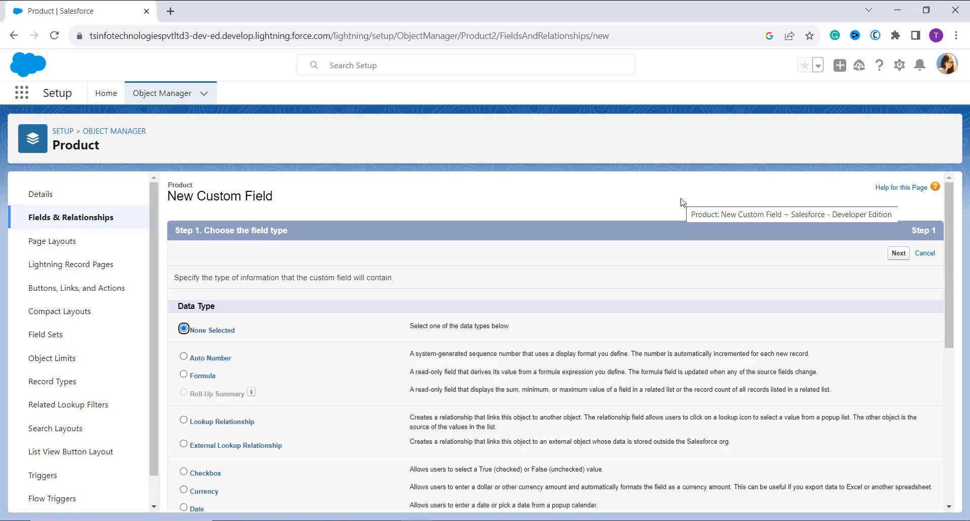
{"action": "left_click", "coordinate": [190, 382]}
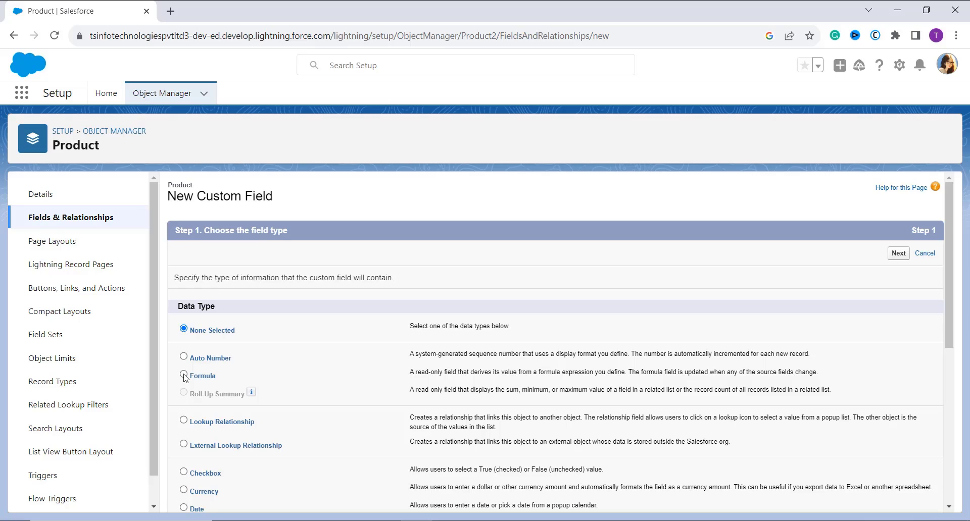
{"action": "left_click", "coordinate": [184, 376]}
{"action": "left_click", "coordinate": [898, 253]}
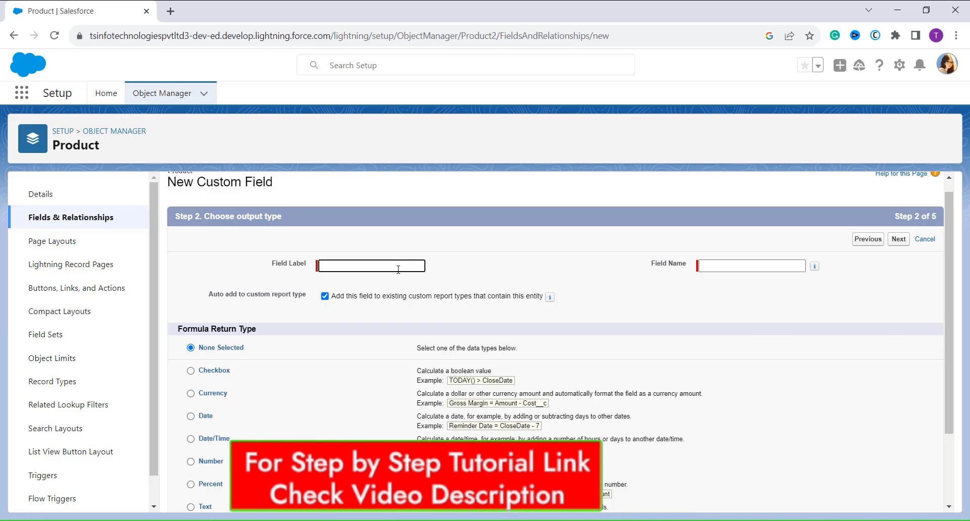
Step: Label the field Payment Due Date, with field name Payment_Due_Date, and set its formula return type to Date
{"action": "type", "text": "Payment Due Date"}
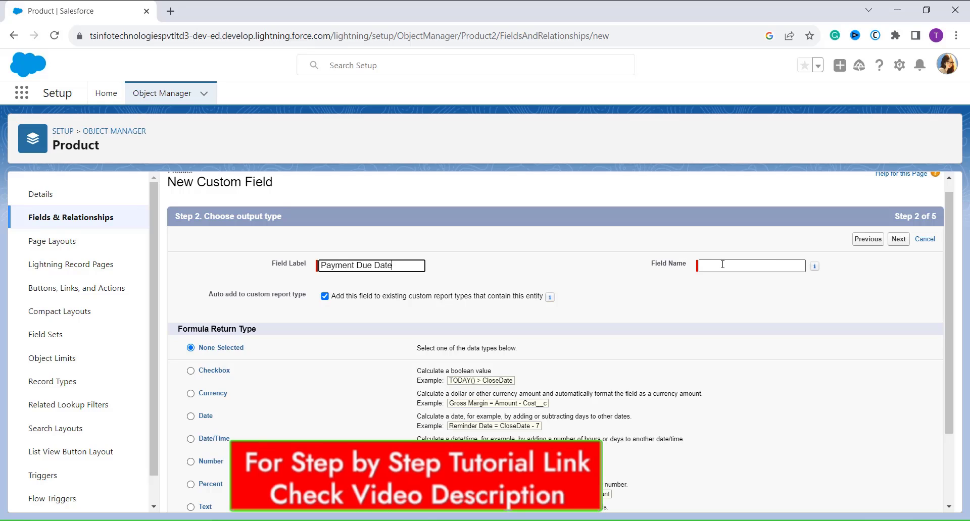
{"action": "left_click", "coordinate": [723, 264]}
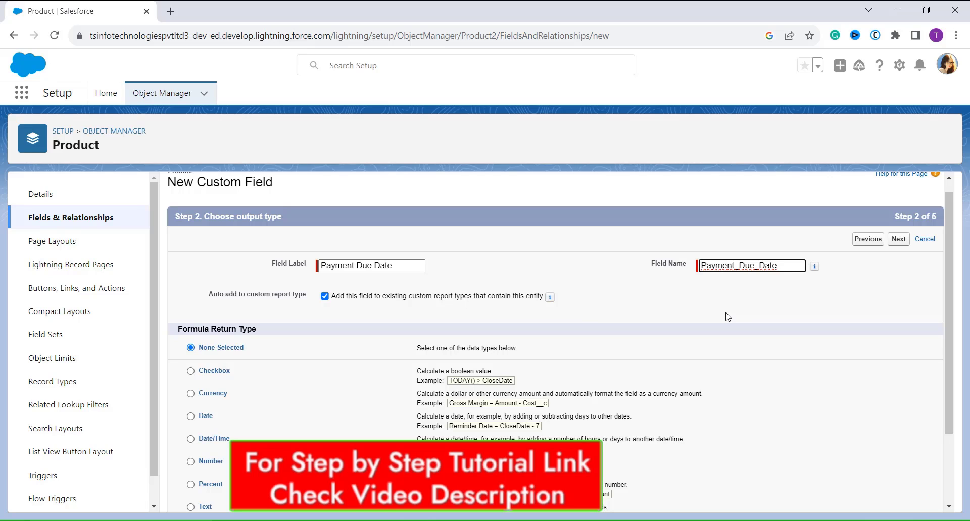
{"action": "scroll", "coordinate": [581, 313], "scroll_direction": "down", "scroll_amount": 2}
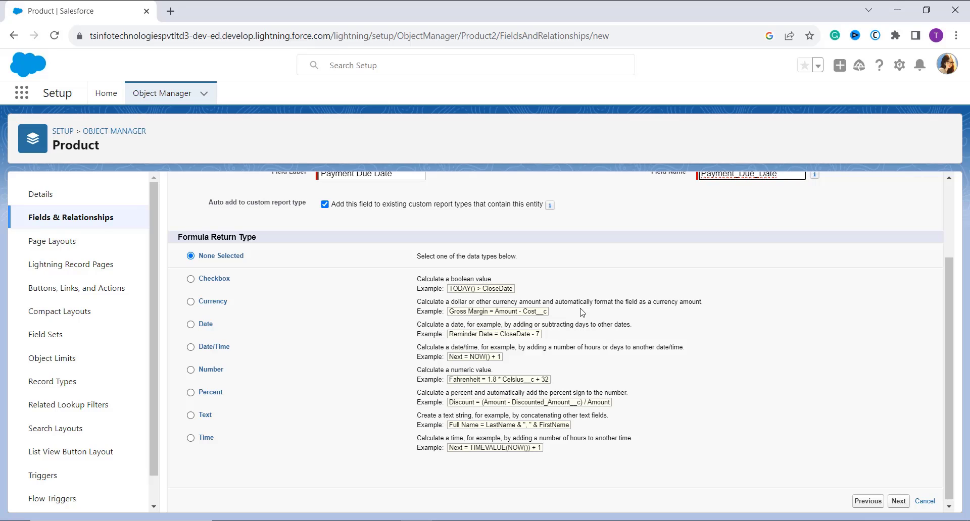
{"action": "left_click", "coordinate": [191, 327]}
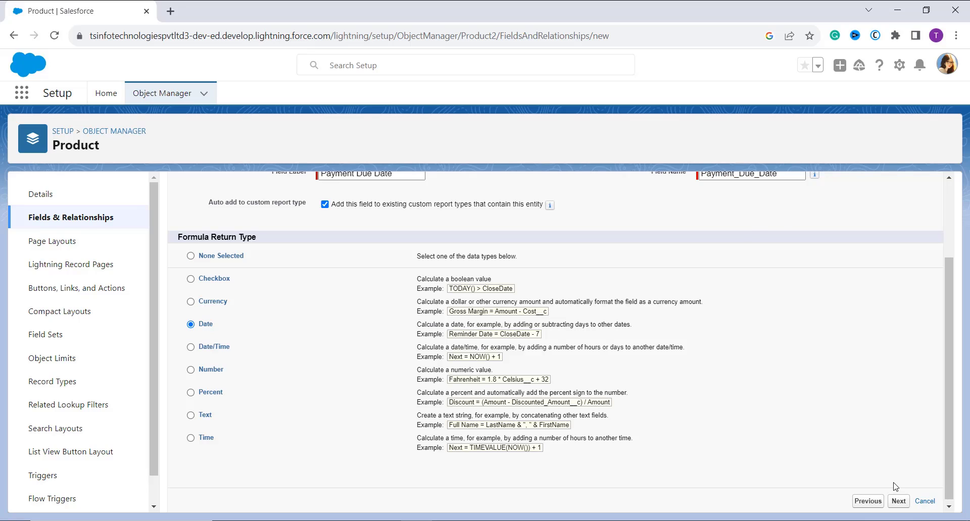
{"action": "left_click", "coordinate": [895, 499]}
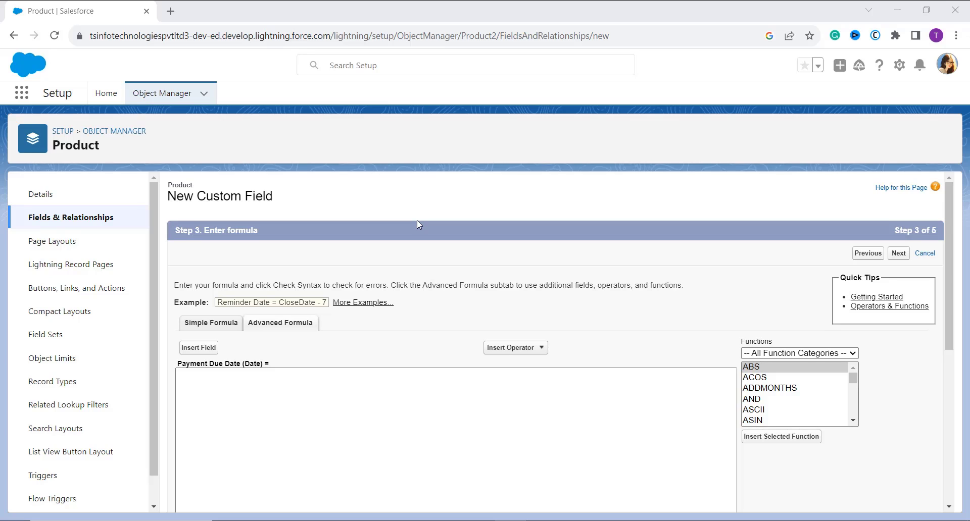
Step: Insert the Product object's Payment Date field into the advanced formula
{"action": "left_click", "coordinate": [332, 382]}
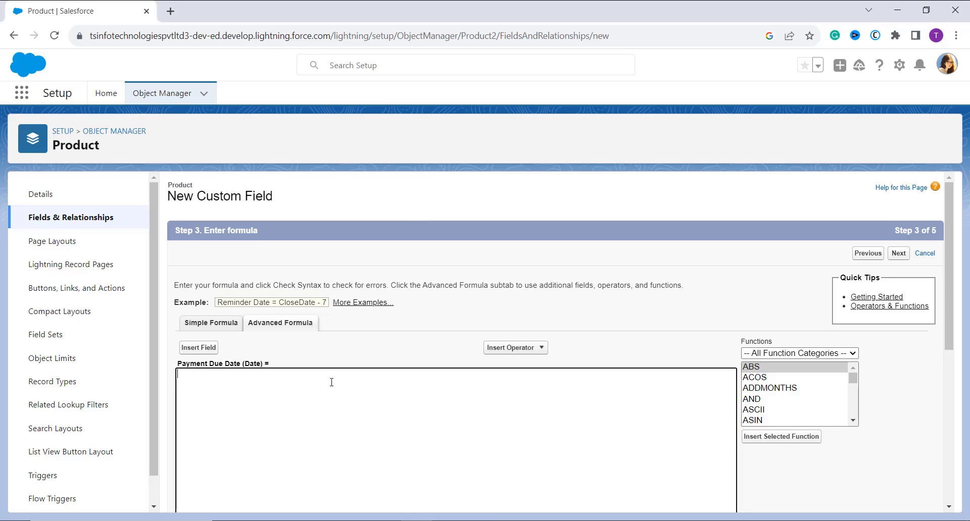
{"action": "left_click", "coordinate": [208, 347]}
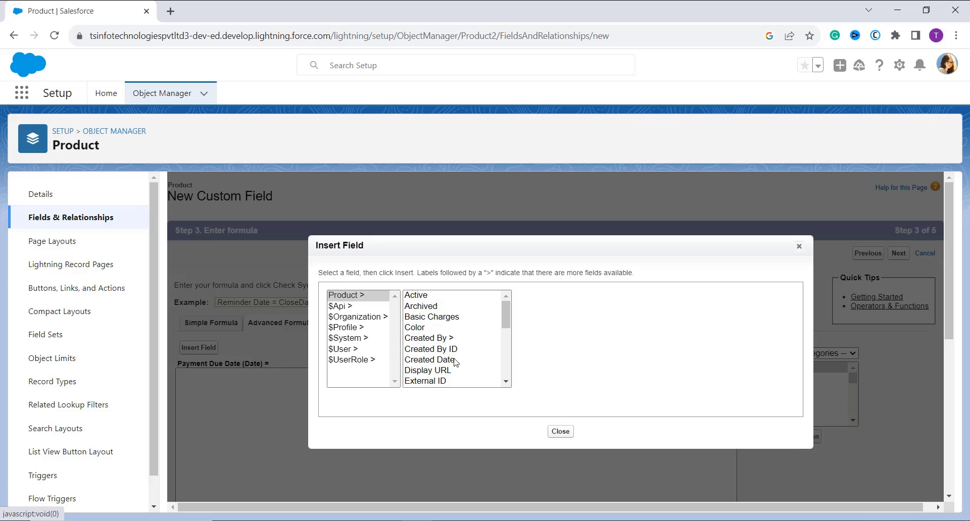
{"action": "scroll", "coordinate": [455, 362], "scroll_direction": "down", "scroll_amount": 4}
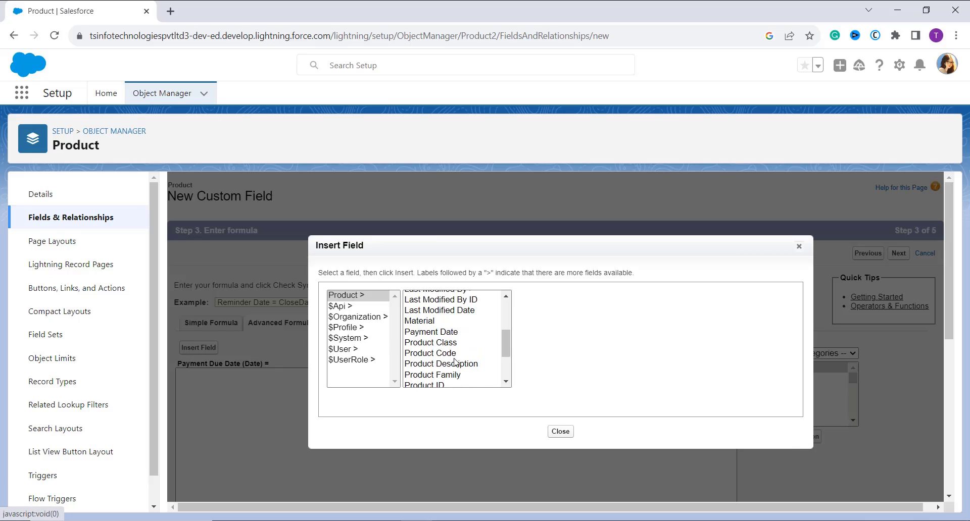
{"action": "scroll", "coordinate": [455, 361], "scroll_direction": "down", "scroll_amount": 3}
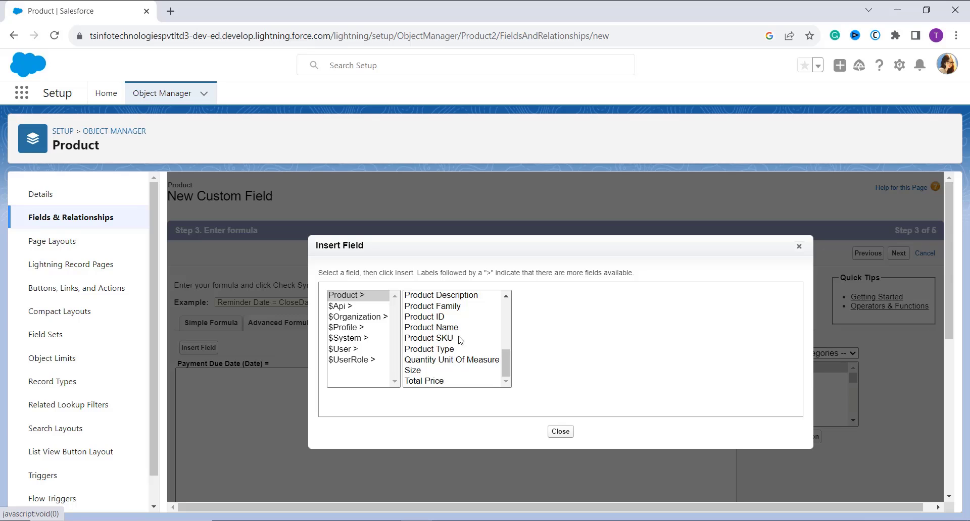
{"action": "scroll", "coordinate": [459, 336], "scroll_direction": "up", "scroll_amount": 1}
{"action": "scroll", "coordinate": [457, 325], "scroll_direction": "up", "scroll_amount": 1}
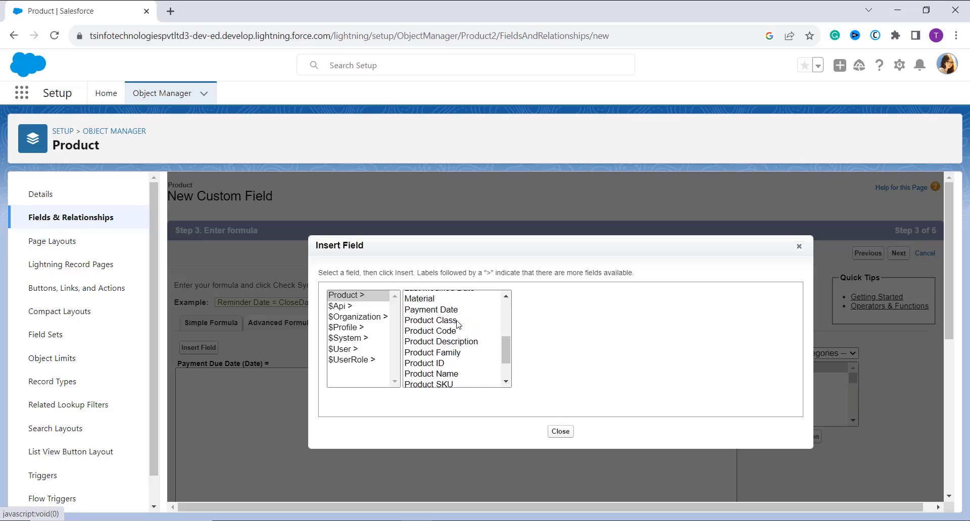
{"action": "scroll", "coordinate": [457, 325], "scroll_direction": "up", "scroll_amount": 1}
{"action": "left_click", "coordinate": [457, 322]}
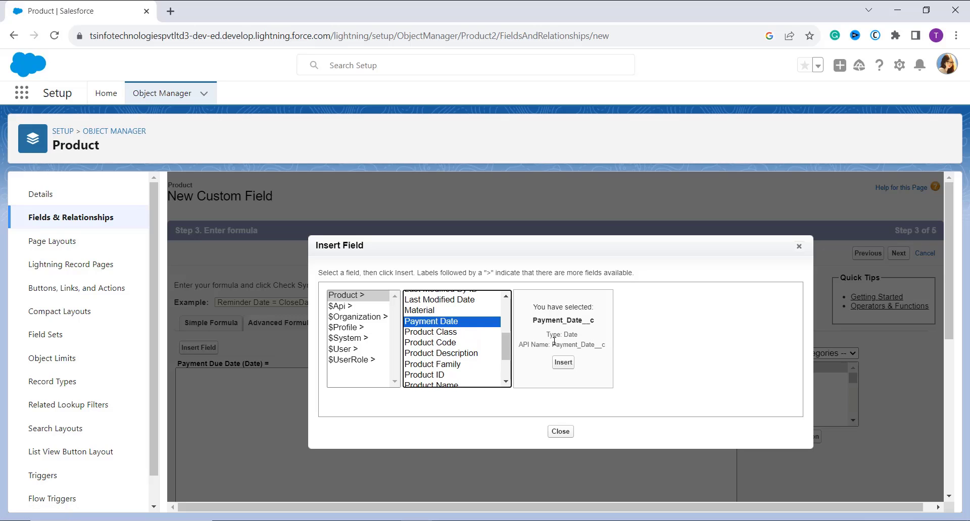
{"action": "left_click", "coordinate": [563, 362]}
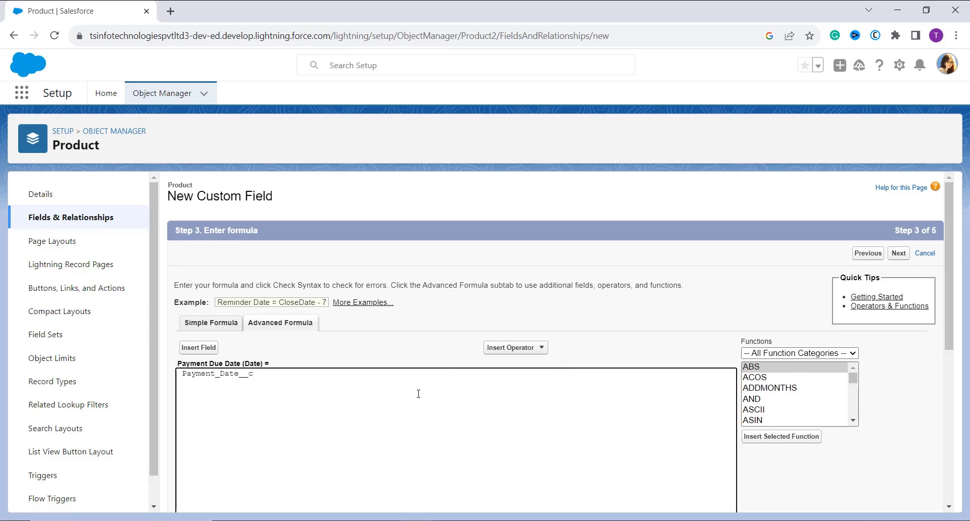
Step: Complete the formula as Payment_Date__c + 5 using the add operator, and check its syntax
{"action": "left_click", "coordinate": [522, 352]}
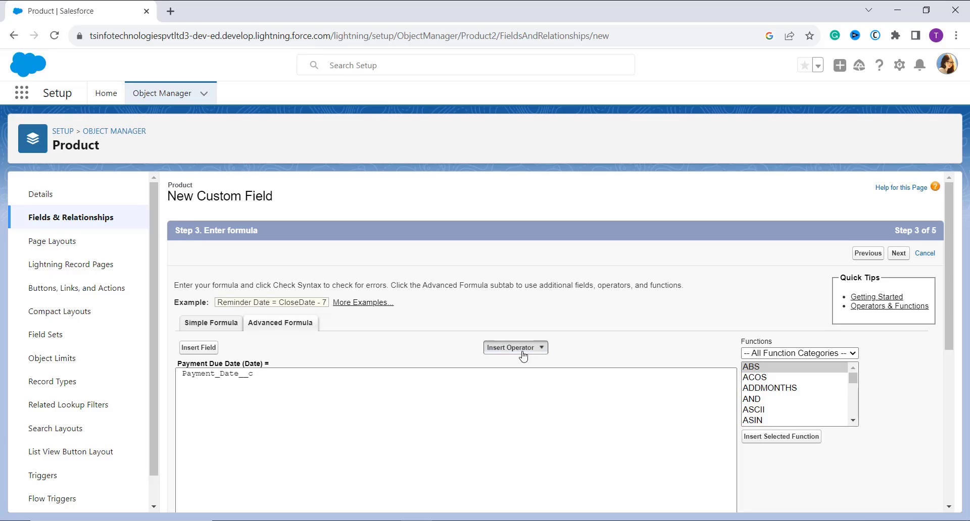
{"action": "left_click", "coordinate": [508, 362]}
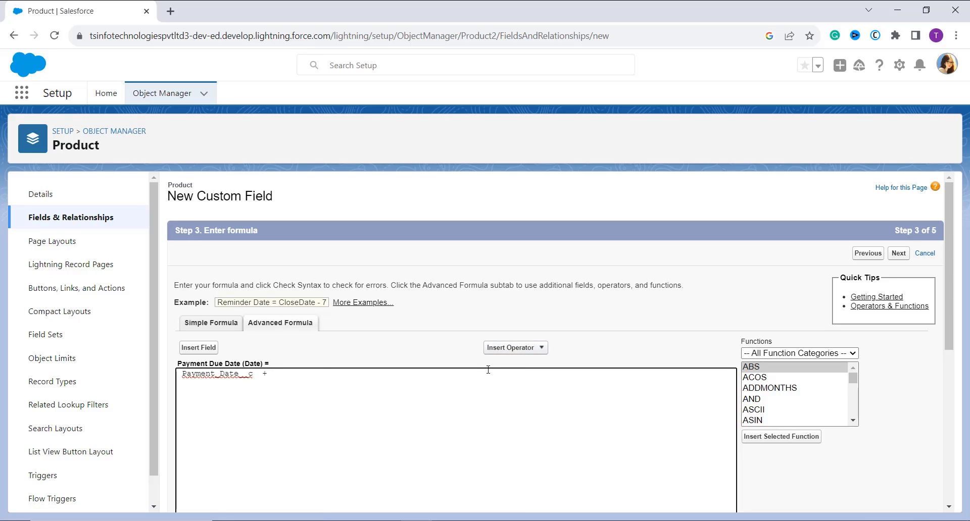
{"action": "type", "text": "5"}
{"action": "scroll", "coordinate": [488, 369], "scroll_direction": "down", "scroll_amount": 1}
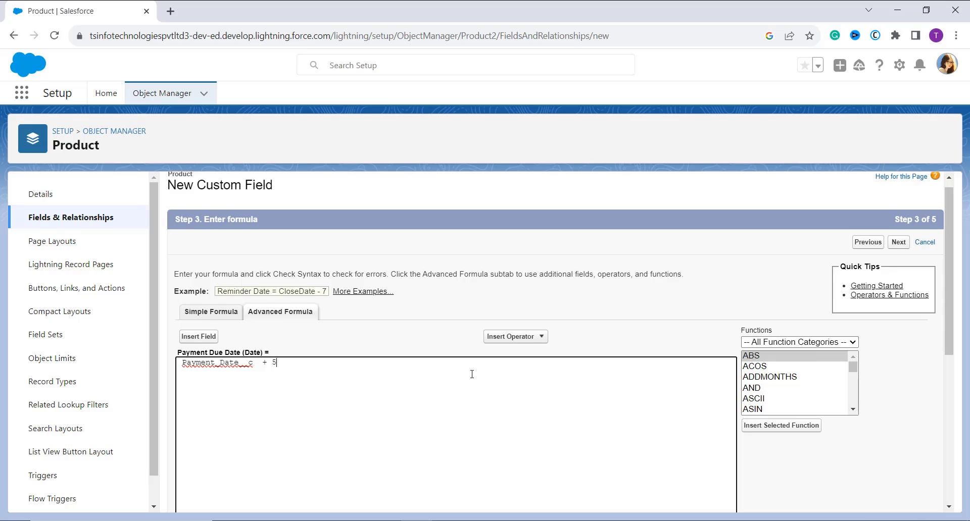
{"action": "scroll", "coordinate": [485, 371], "scroll_direction": "down", "scroll_amount": 3}
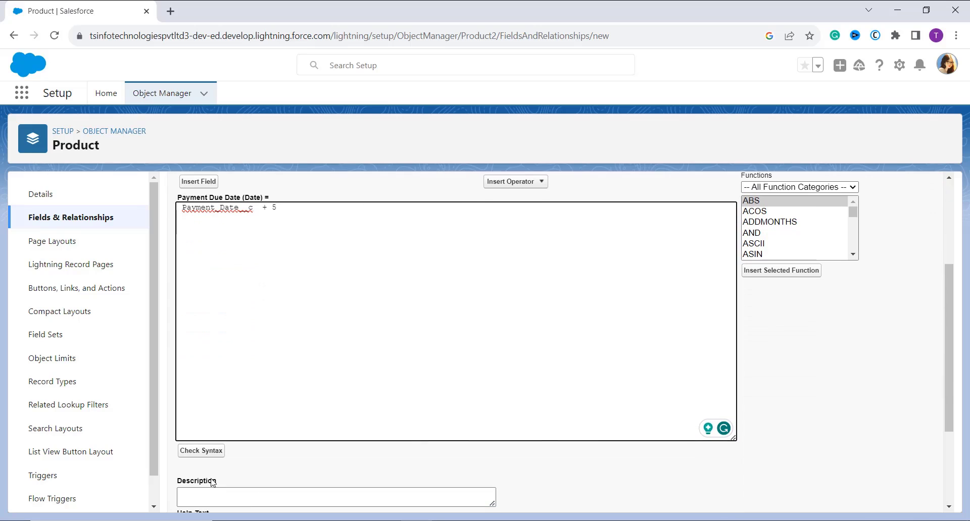
{"action": "left_click", "coordinate": [202, 451]}
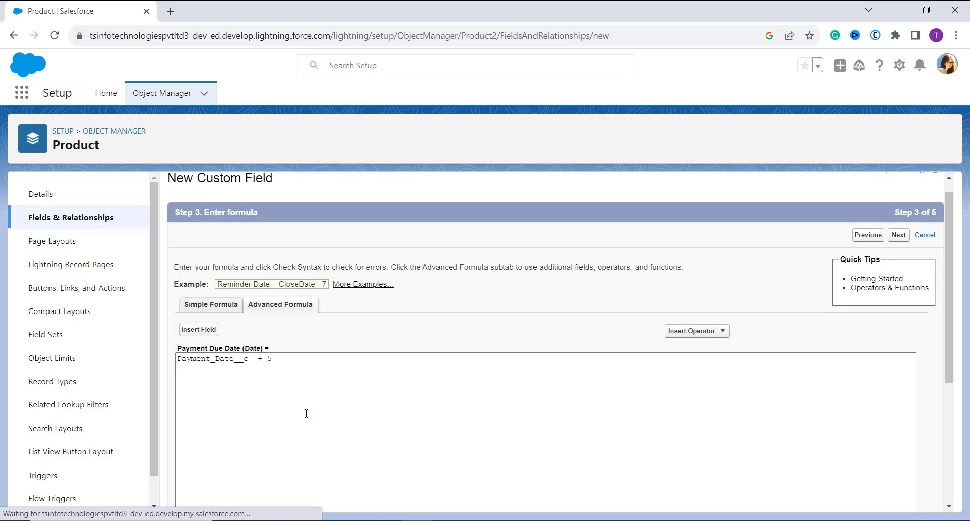
{"action": "scroll", "coordinate": [276, 285], "scroll_direction": "down", "scroll_amount": 2}
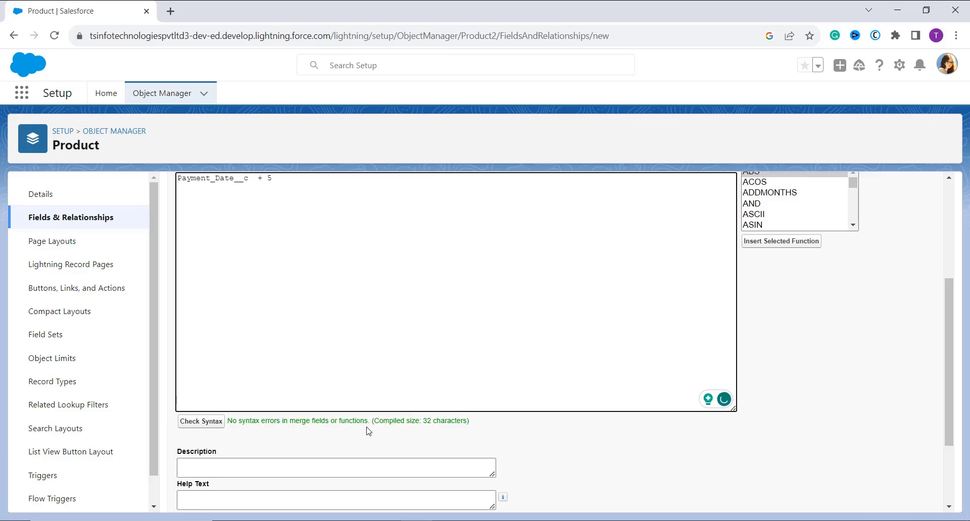
Step: Leave the description and help text empty, keep blank fields treated as zeroes, and proceed to field-level security
{"action": "scroll", "coordinate": [369, 430], "scroll_direction": "down", "scroll_amount": 1}
{"action": "left_click", "coordinate": [248, 419]}
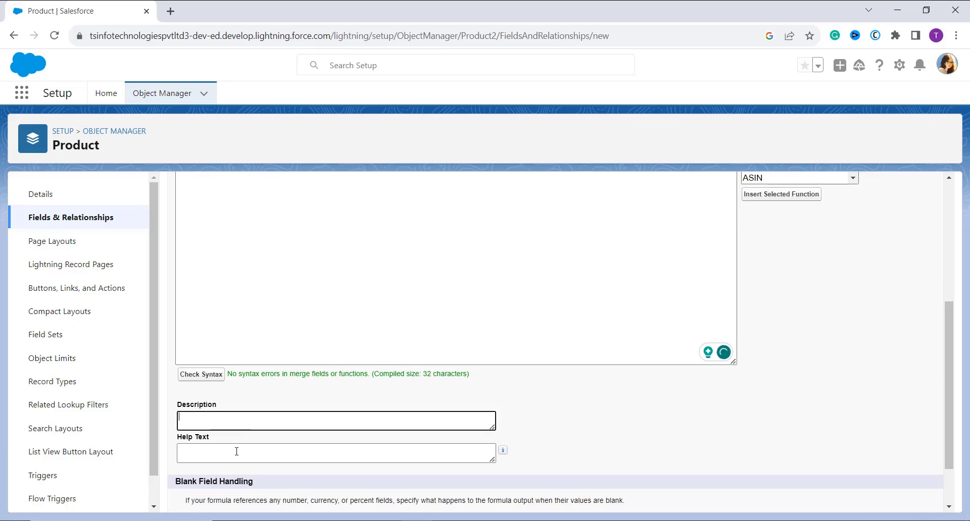
{"action": "left_click", "coordinate": [235, 455]}
{"action": "scroll", "coordinate": [245, 404], "scroll_direction": "down", "scroll_amount": 2}
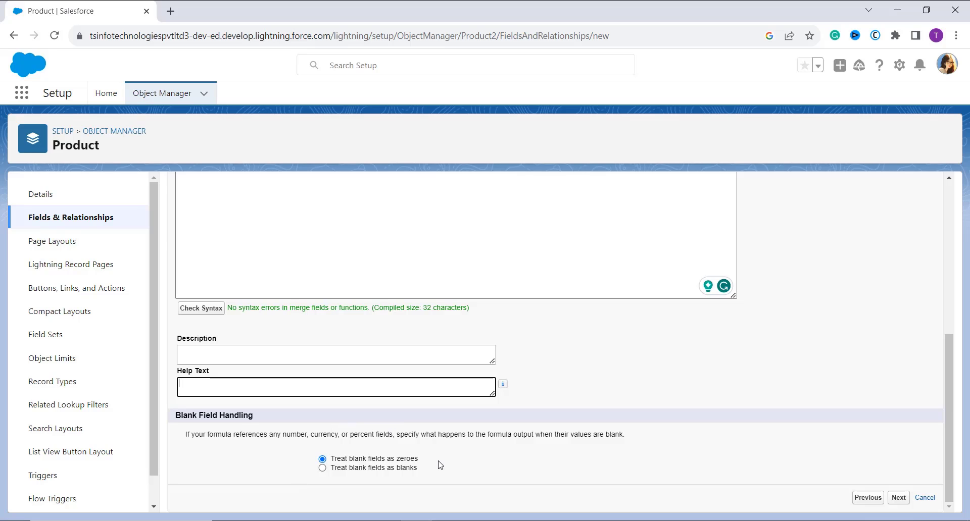
{"action": "scroll", "coordinate": [440, 465], "scroll_direction": "up", "scroll_amount": 5}
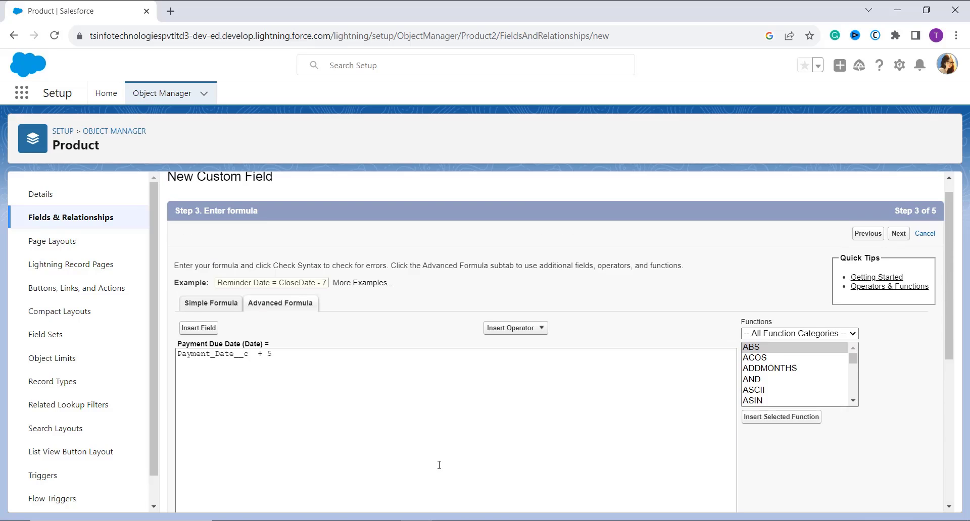
{"action": "left_click", "coordinate": [894, 260]}
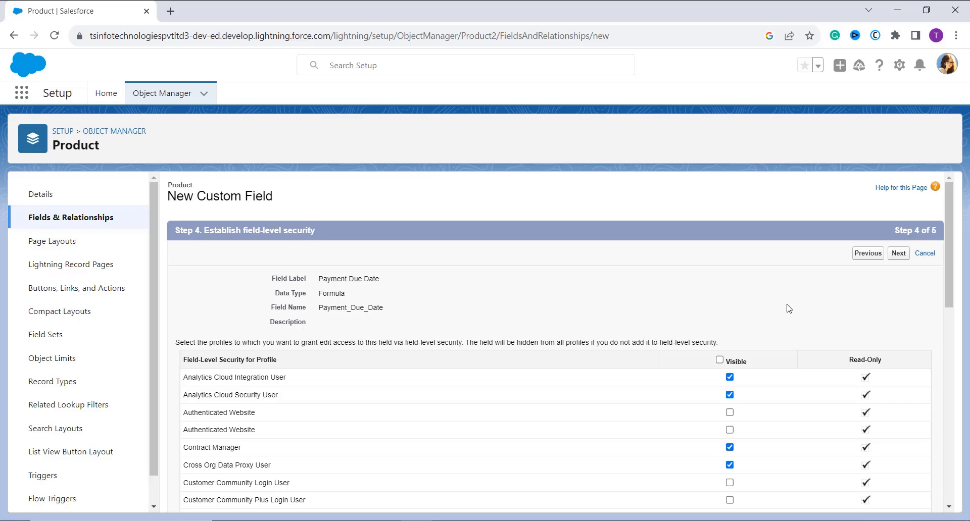
Step: Make the field visible to all profiles and save it with Product Layout included
{"action": "left_click", "coordinate": [720, 361]}
{"action": "left_click", "coordinate": [898, 254]}
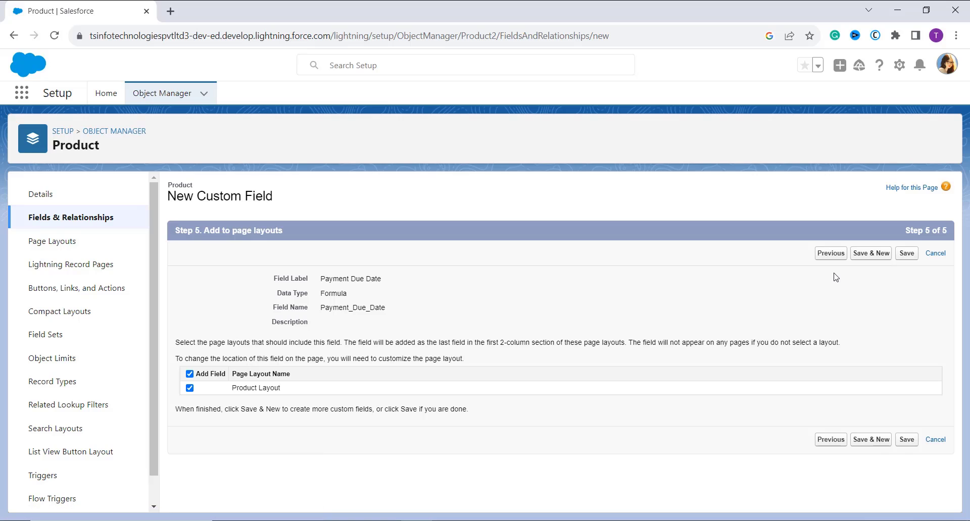
{"action": "left_click", "coordinate": [906, 254]}
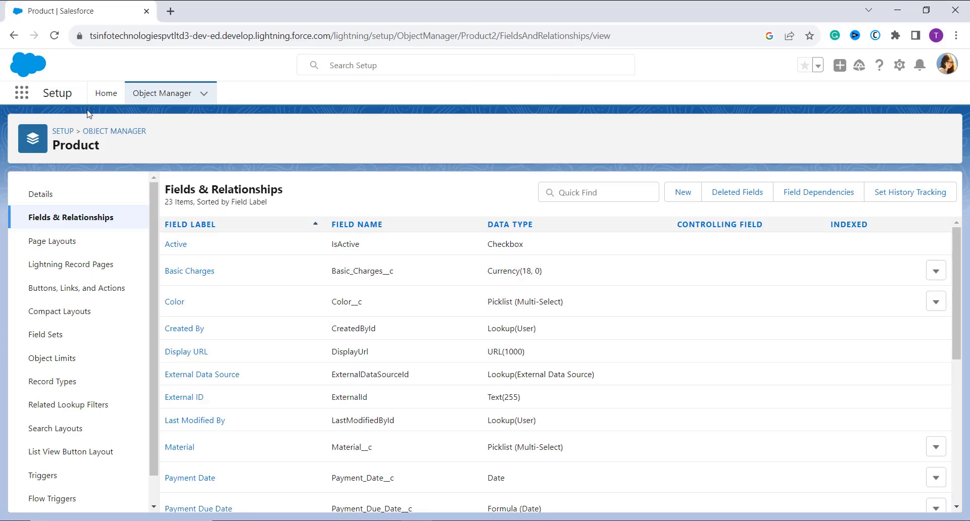
Step: Open Setup in a new browser tab, find Products through the App Launcher search, and open the Products list
{"action": "left_click", "coordinate": [899, 71]}
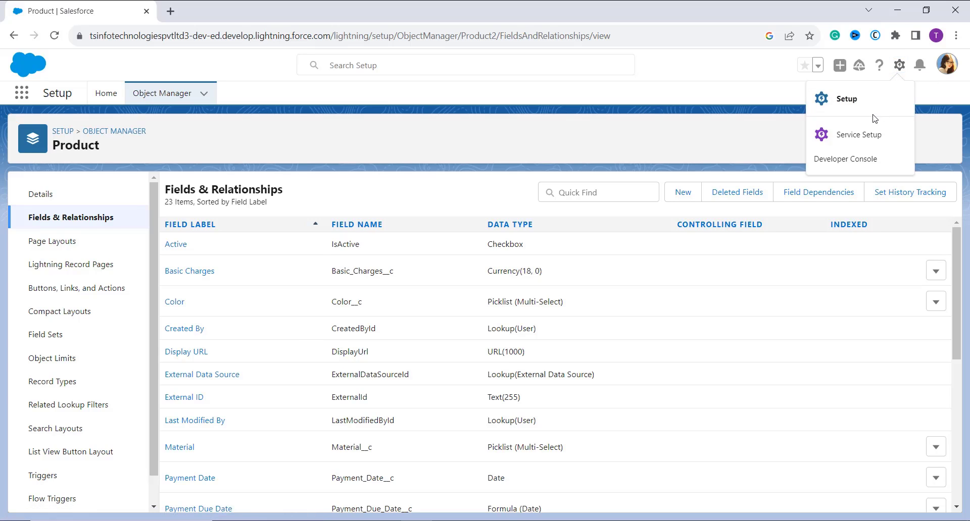
{"action": "left_click", "coordinate": [869, 101]}
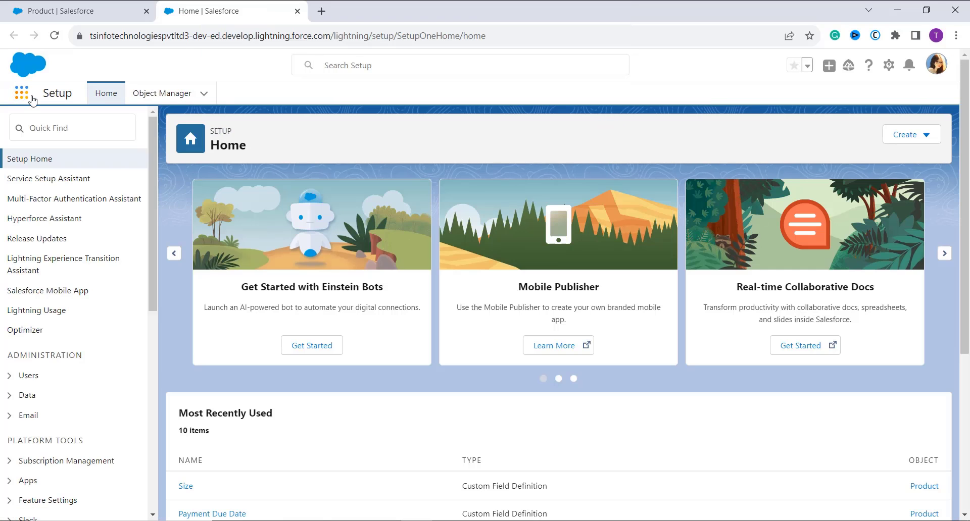
{"action": "left_click", "coordinate": [26, 96]}
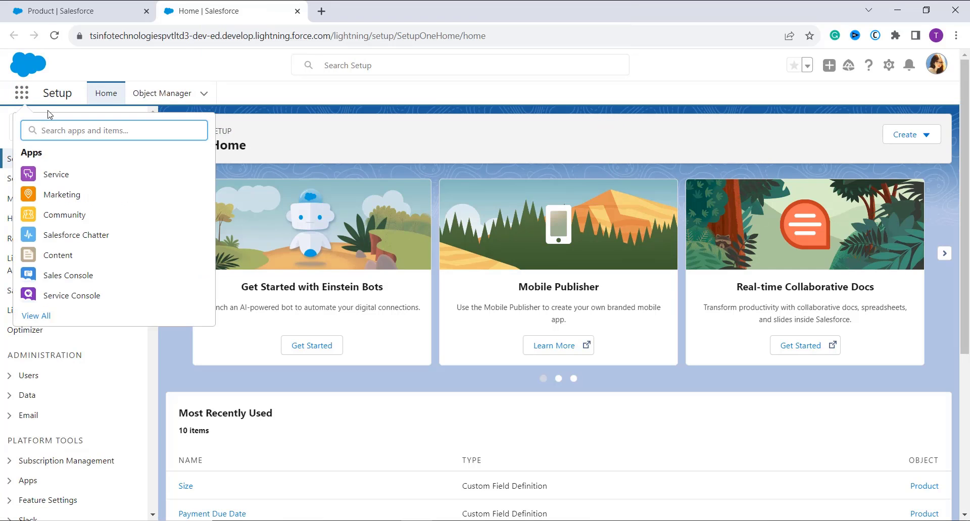
{"action": "type", "text": "produc"}
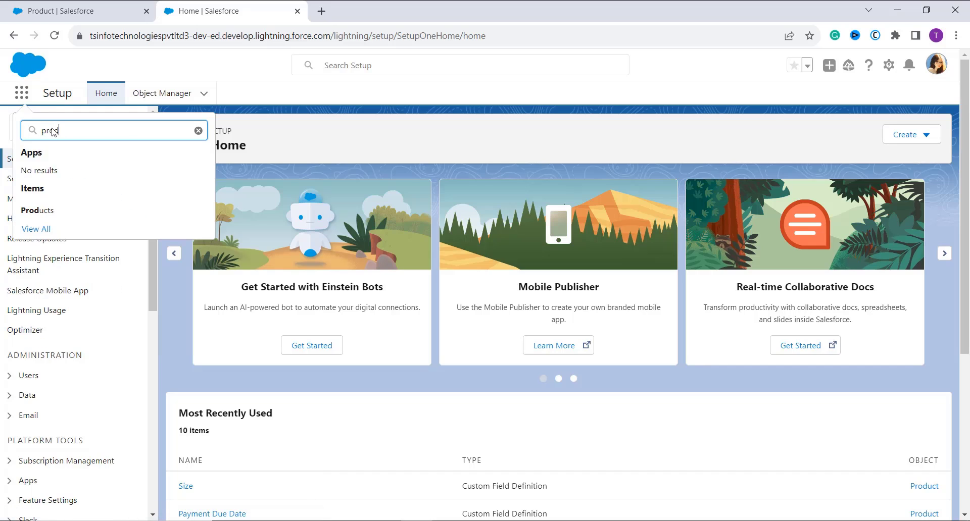
{"action": "left_click", "coordinate": [43, 212]}
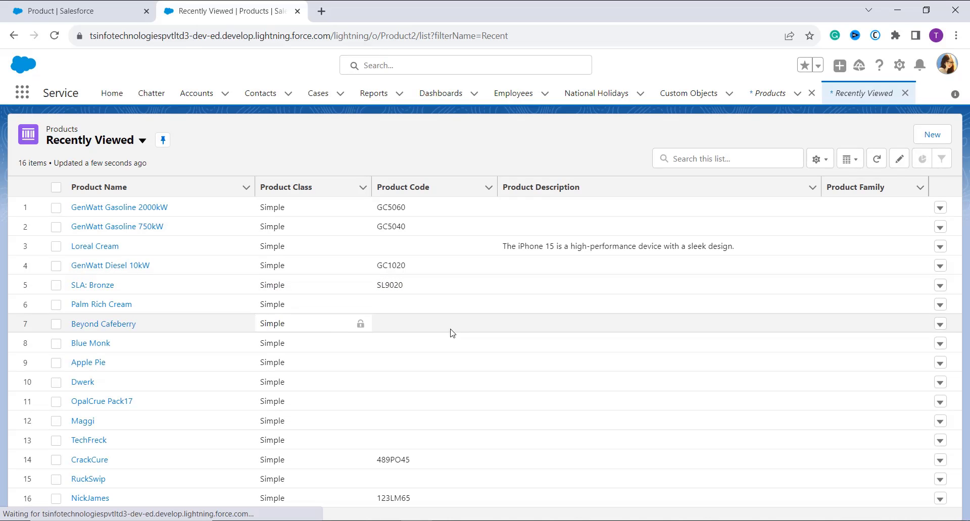
Step: Set the Payment Date of the GenWatt Gasoline 2000kW product to 10/2/2023, save it, and open its record to check the Payment Due Date
{"action": "left_click", "coordinate": [939, 207]}
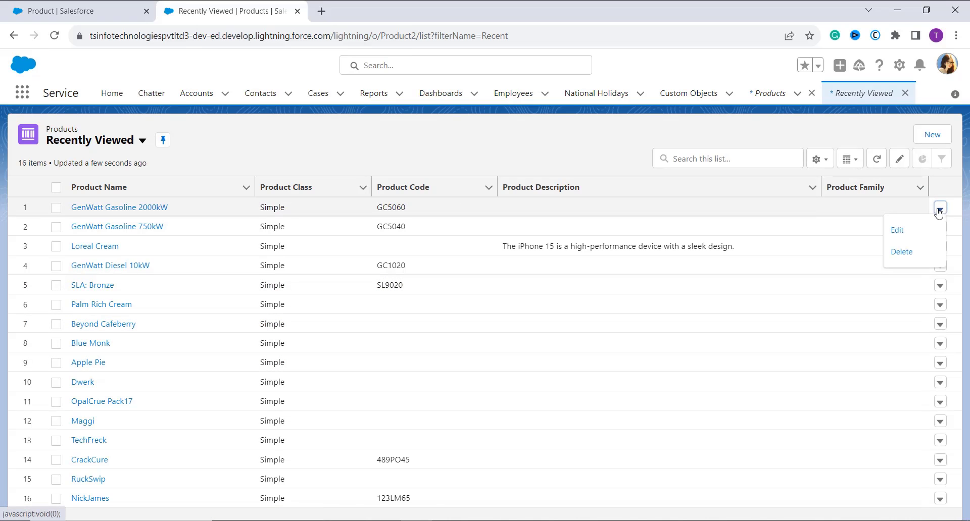
{"action": "left_click", "coordinate": [902, 231]}
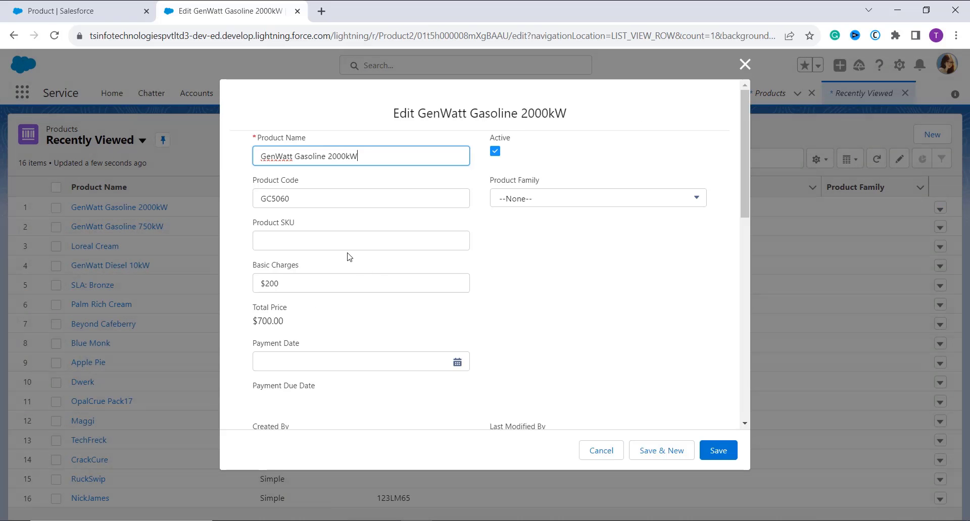
{"action": "scroll", "coordinate": [409, 298], "scroll_direction": "down", "scroll_amount": 1}
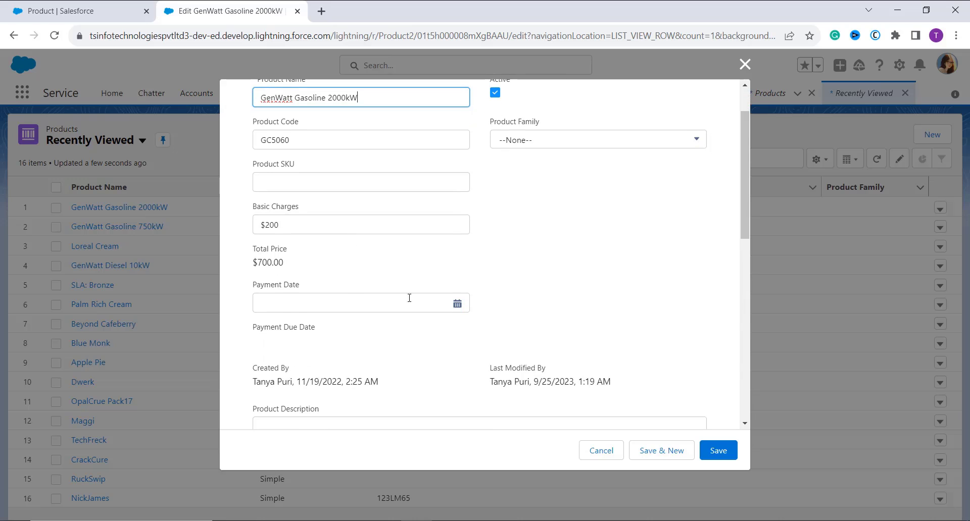
{"action": "left_click", "coordinate": [457, 304]}
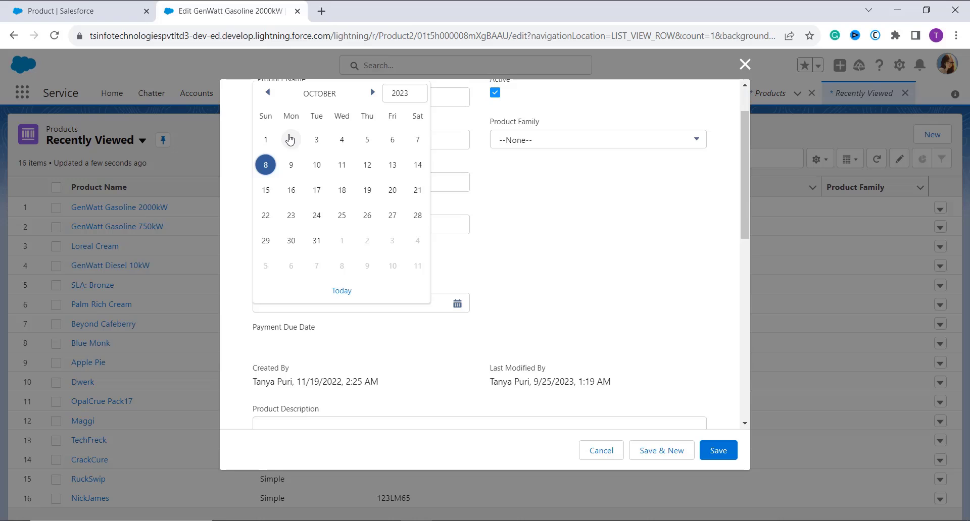
{"action": "left_click", "coordinate": [290, 140]}
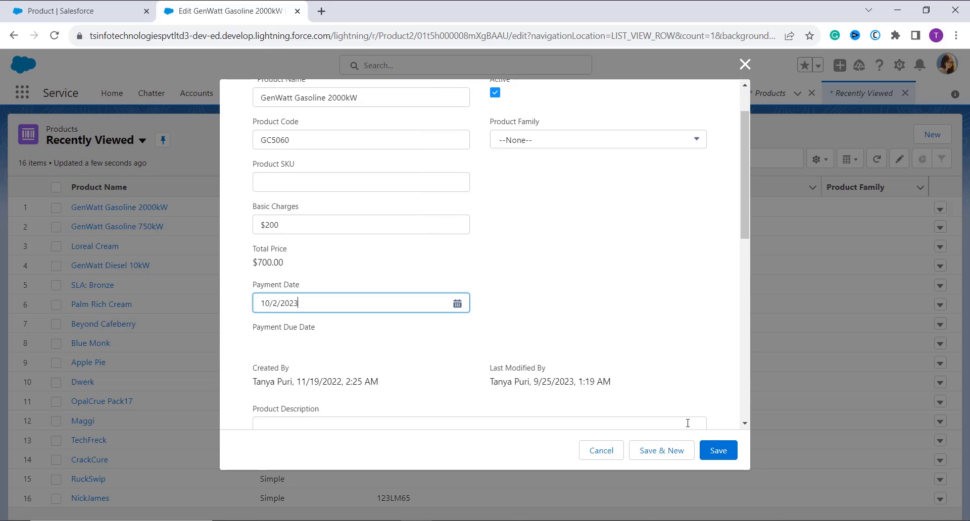
{"action": "left_click", "coordinate": [726, 455]}
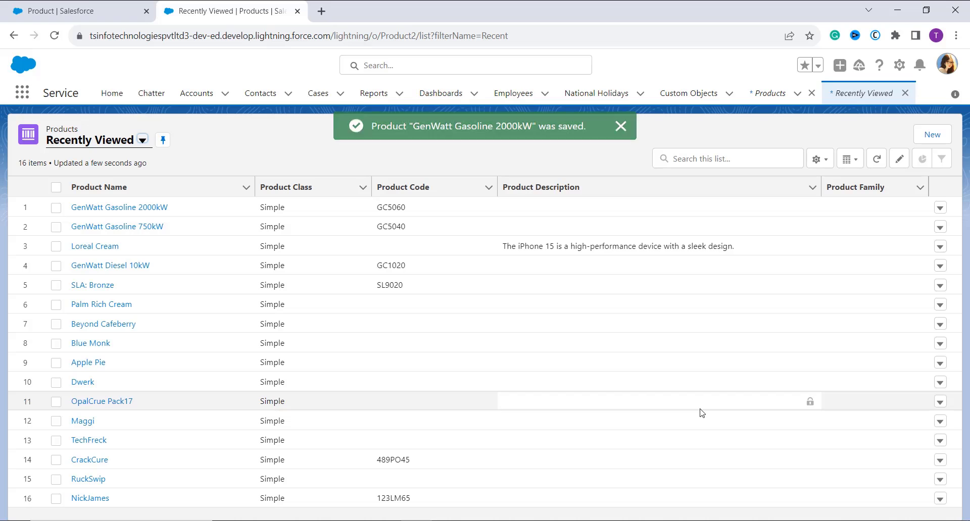
{"action": "left_click", "coordinate": [130, 208]}
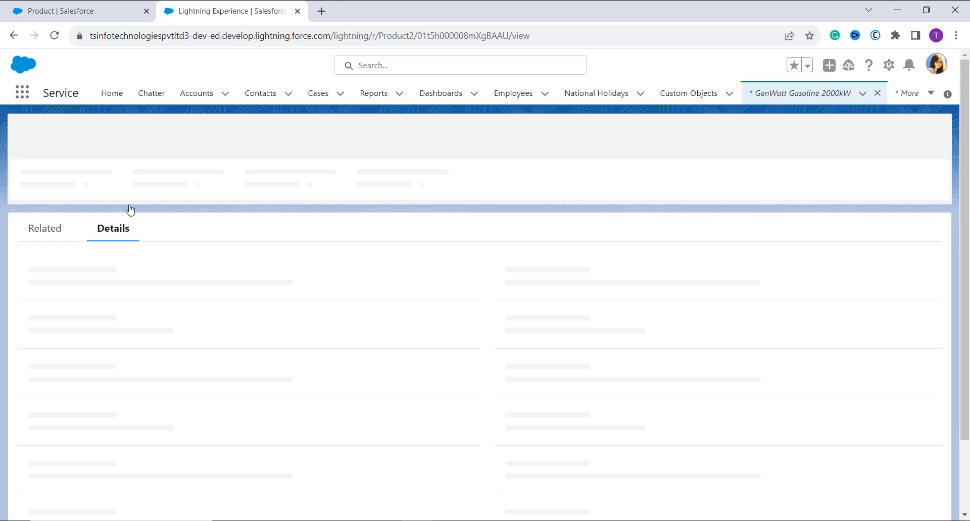
{"action": "scroll", "coordinate": [114, 385], "scroll_direction": "down", "scroll_amount": 1}
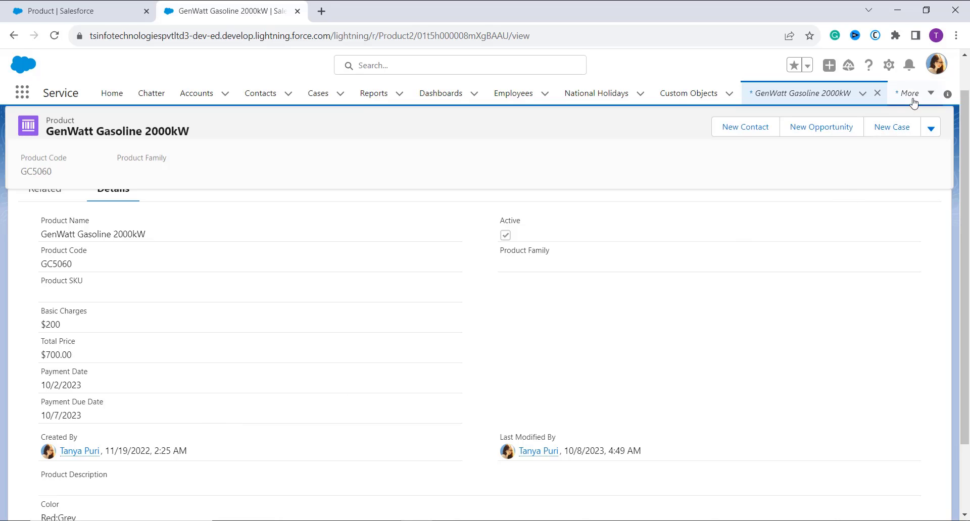
Step: Switch from Lightning Experience to Salesforce Classic and open its Setup page
{"action": "left_click", "coordinate": [942, 67]}
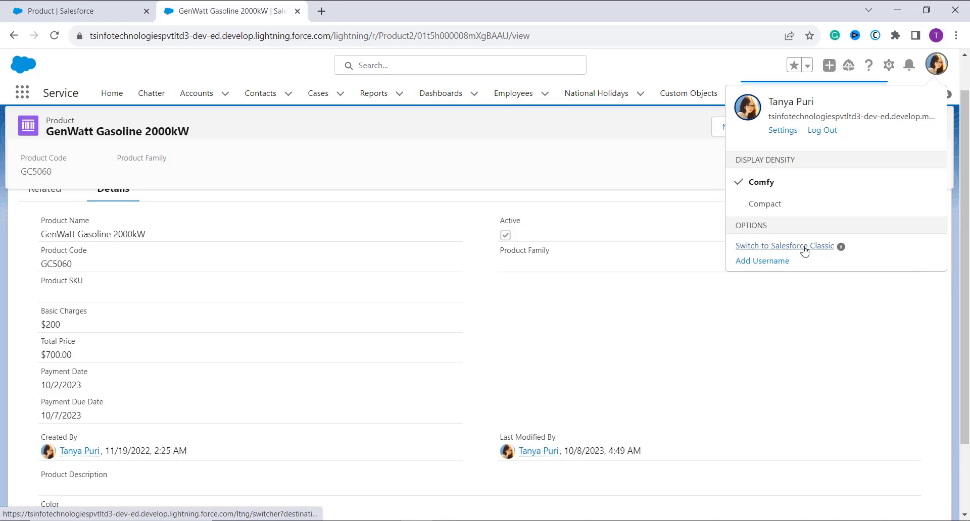
{"action": "left_click", "coordinate": [805, 251]}
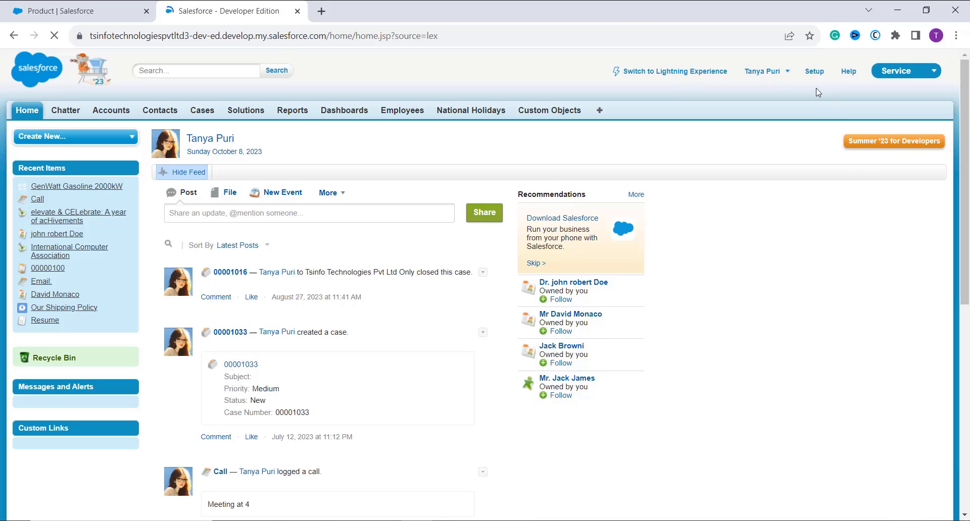
{"action": "left_click", "coordinate": [815, 72]}
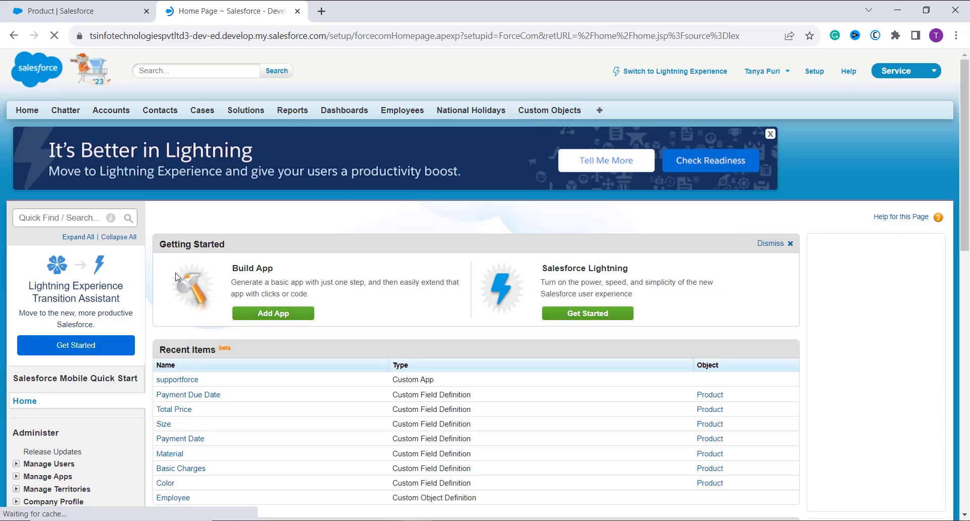
Step: Open the Campaign object's field list from the Customize section under Build
{"action": "scroll", "coordinate": [59, 360], "scroll_direction": "down", "scroll_amount": 5}
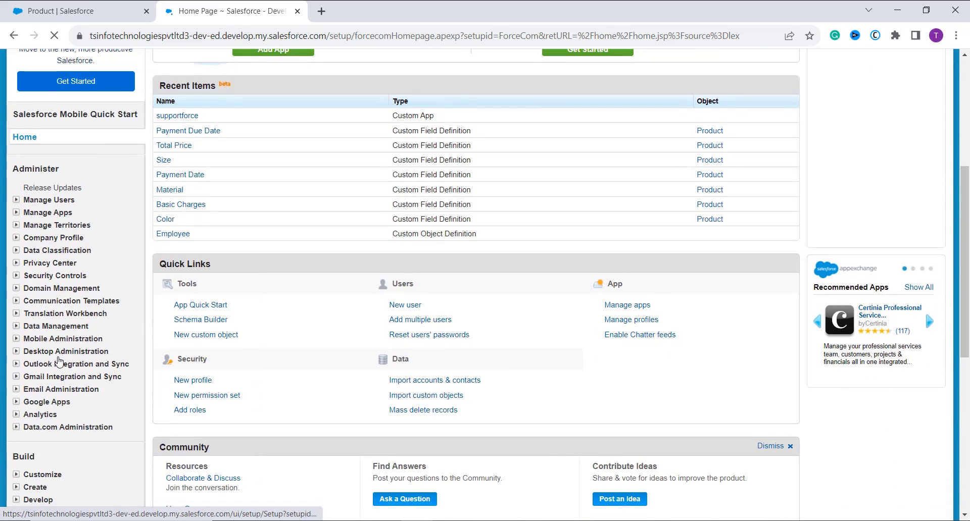
{"action": "scroll", "coordinate": [60, 361], "scroll_direction": "down", "scroll_amount": 5}
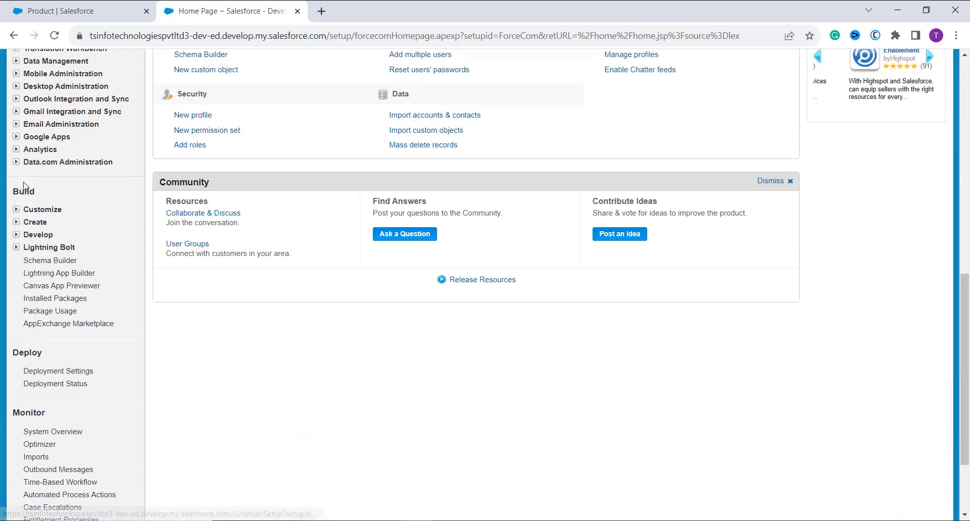
{"action": "left_click", "coordinate": [16, 210]}
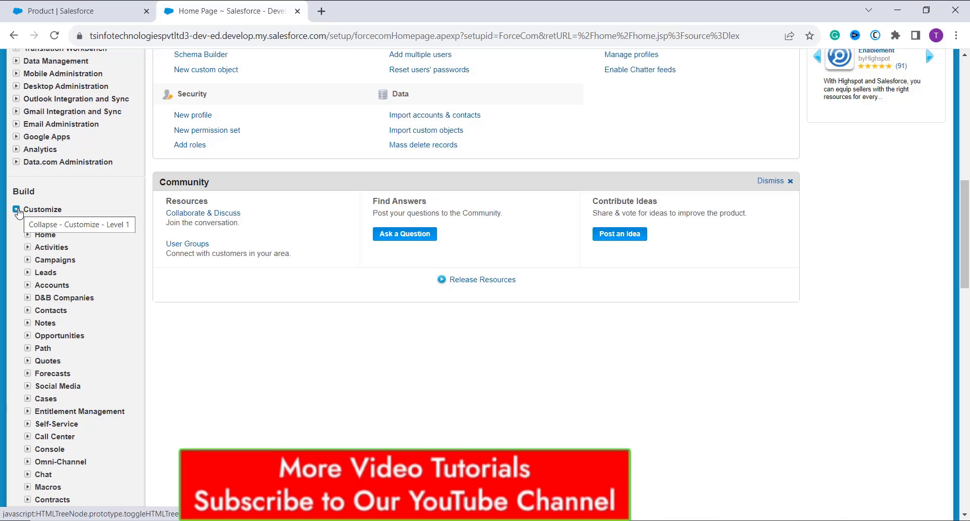
{"action": "scroll", "coordinate": [86, 363], "scroll_direction": "down", "scroll_amount": 1}
{"action": "scroll", "coordinate": [87, 363], "scroll_direction": "down", "scroll_amount": 3}
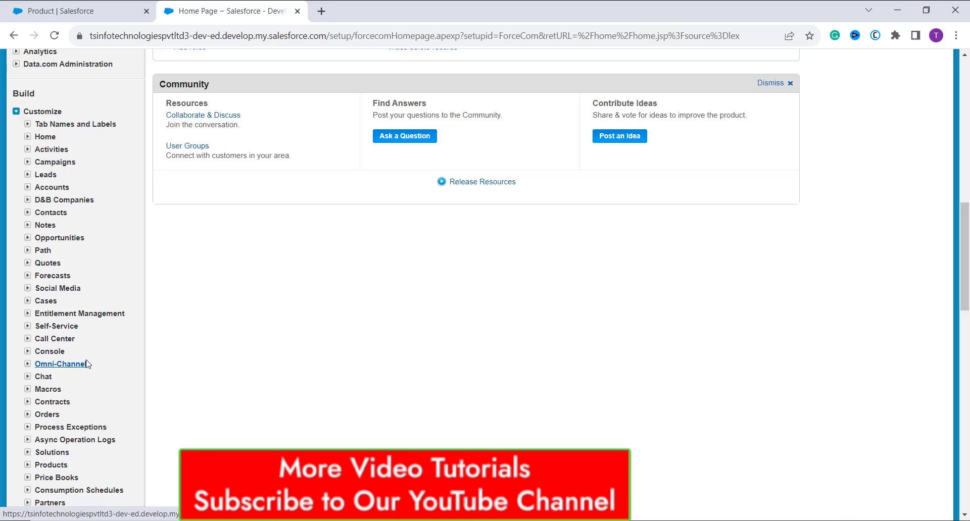
{"action": "left_click", "coordinate": [28, 162]}
{"action": "left_click", "coordinate": [56, 176]}
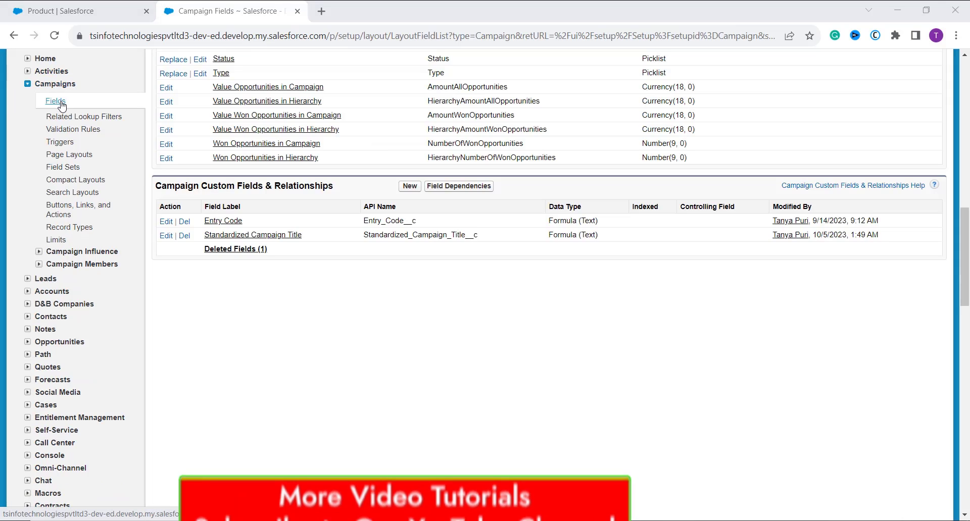
{"action": "left_click", "coordinate": [59, 103]}
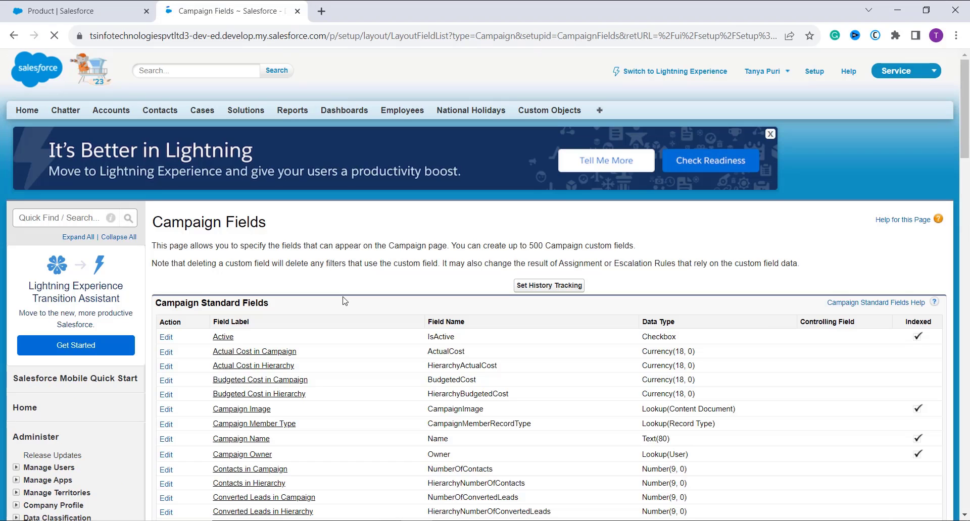
Step: Start a new Campaign custom field, choose Formula as its data type, and proceed to the output type settings
{"action": "scroll", "coordinate": [344, 301], "scroll_direction": "down", "scroll_amount": 3}
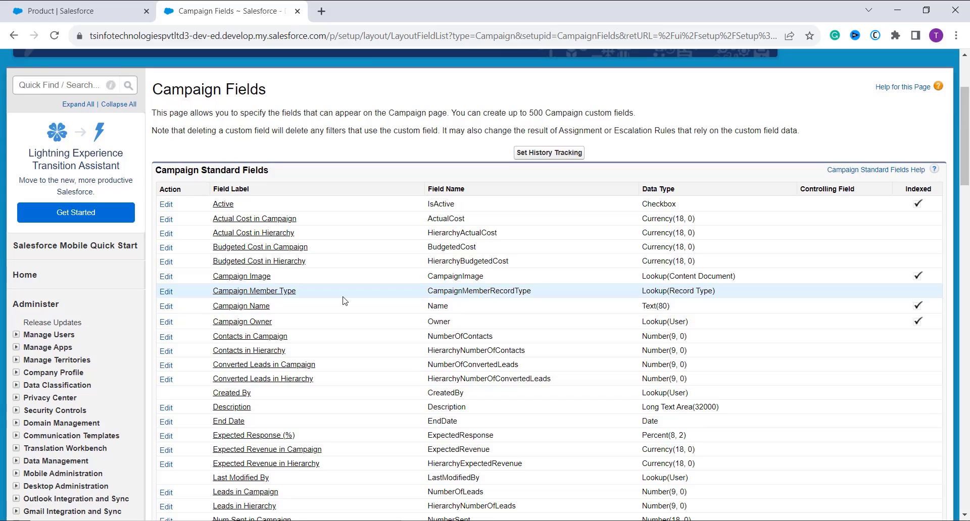
{"action": "scroll", "coordinate": [343, 301], "scroll_direction": "down", "scroll_amount": 10}
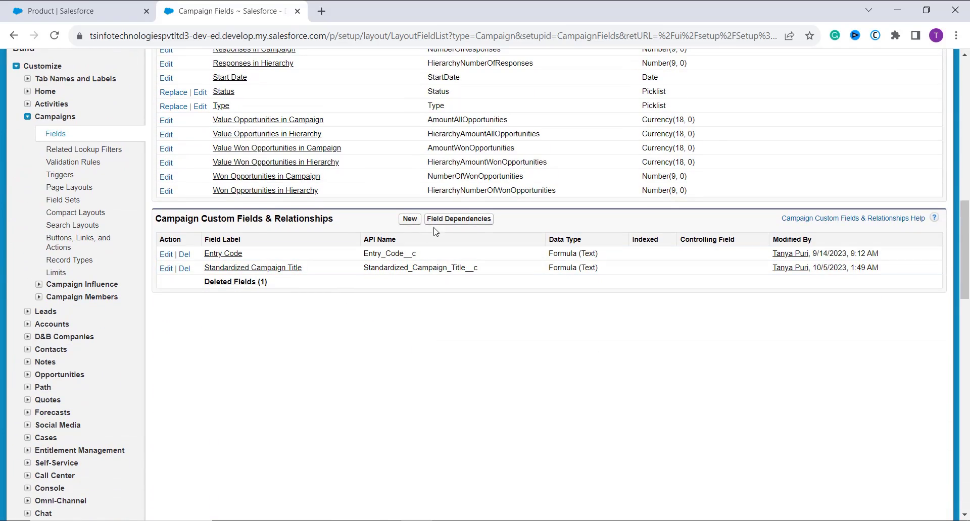
{"action": "left_click", "coordinate": [410, 220]}
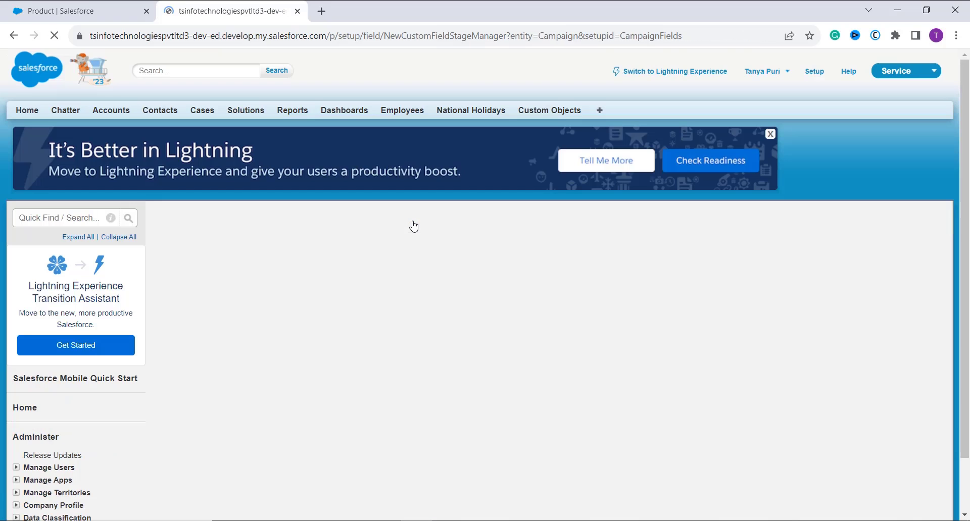
{"action": "scroll", "coordinate": [426, 326], "scroll_direction": "down", "scroll_amount": 2}
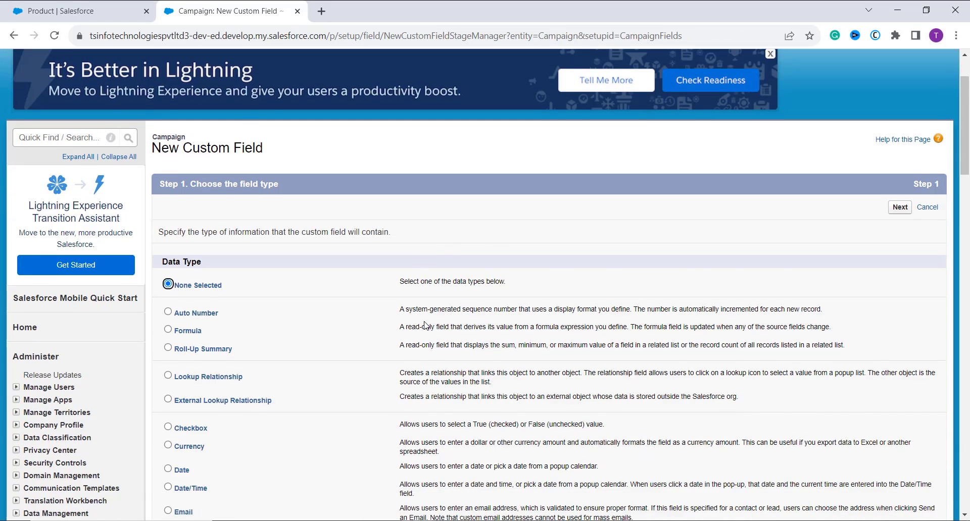
{"action": "scroll", "coordinate": [426, 326], "scroll_direction": "down", "scroll_amount": 1}
{"action": "left_click", "coordinate": [169, 283]}
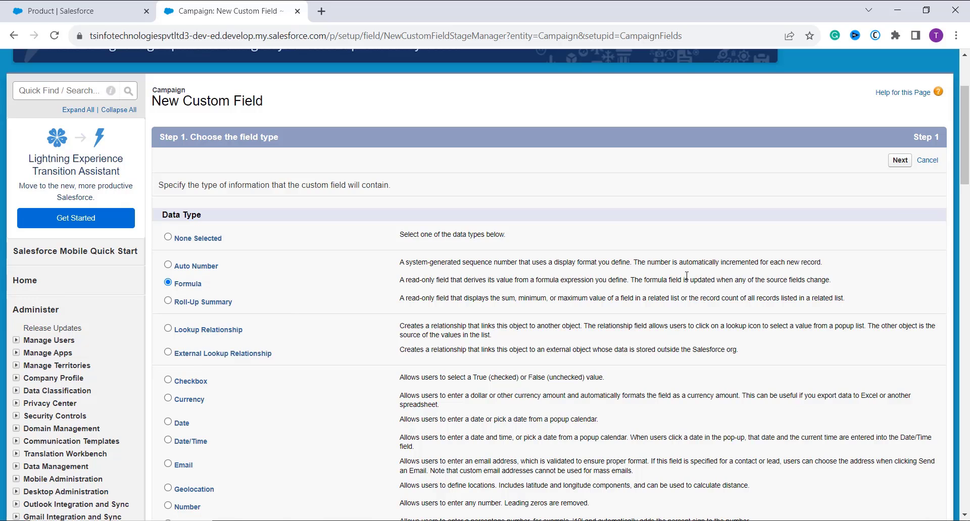
{"action": "left_click", "coordinate": [900, 162]}
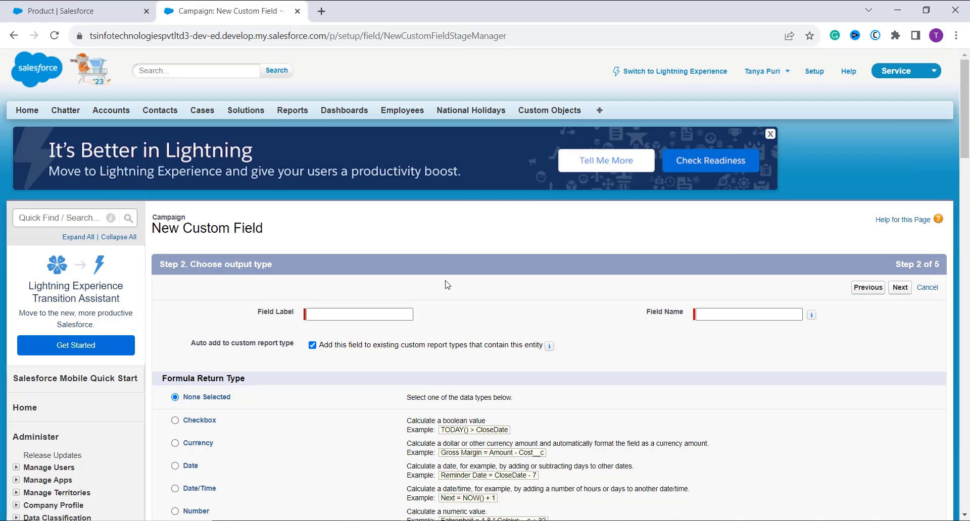
Step: Label the field Campaign Due Date with the name Campaign_Due_Date, set its formula return type to Date, and proceed to the formula
{"action": "scroll", "coordinate": [447, 286], "scroll_direction": "down", "scroll_amount": 1}
{"action": "left_click", "coordinate": [366, 288]}
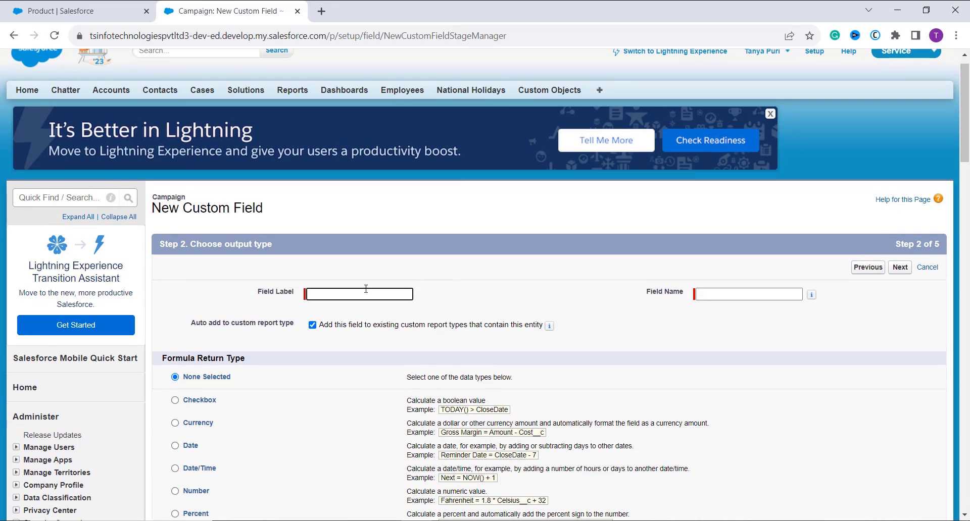
{"action": "type", "text": "Campaign Due Date"}
{"action": "left_click", "coordinate": [728, 294]}
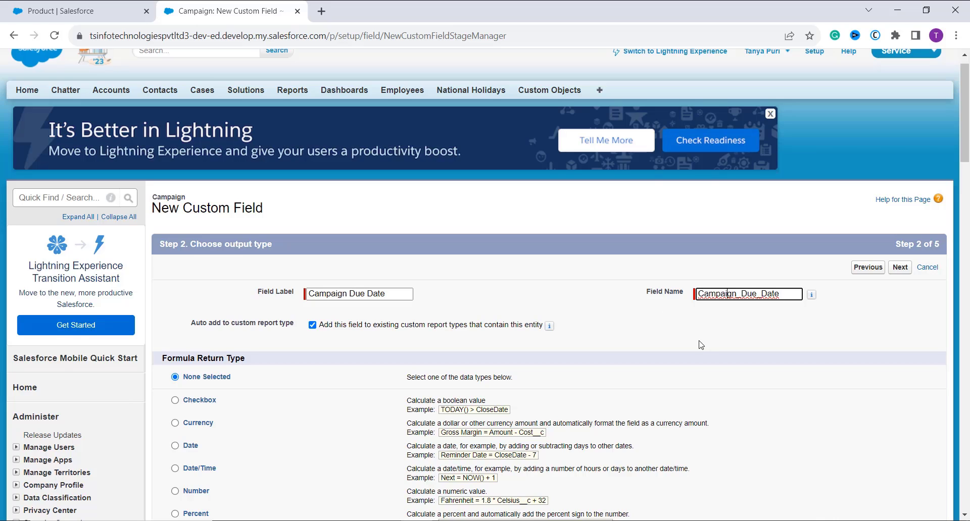
{"action": "scroll", "coordinate": [700, 345], "scroll_direction": "down", "scroll_amount": 3}
{"action": "left_click", "coordinate": [175, 284]}
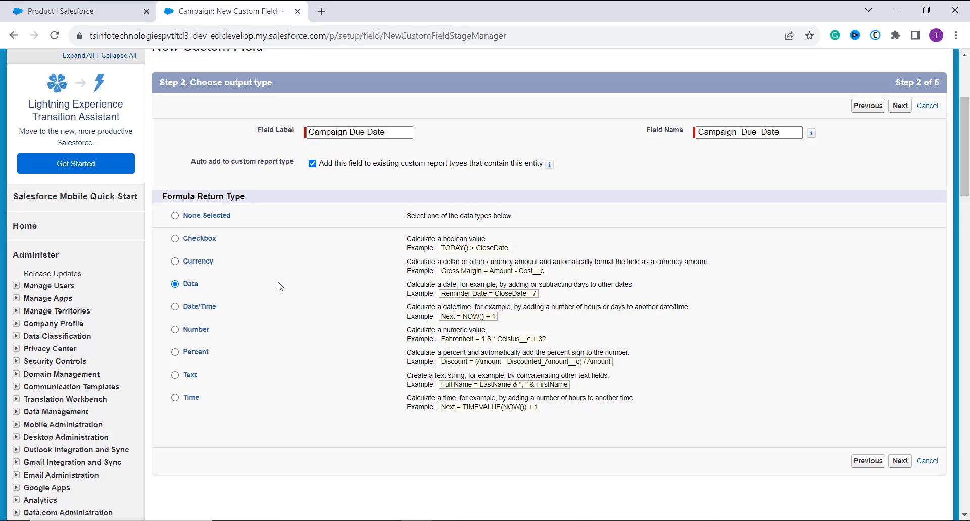
{"action": "scroll", "coordinate": [277, 286], "scroll_direction": "up", "scroll_amount": 2}
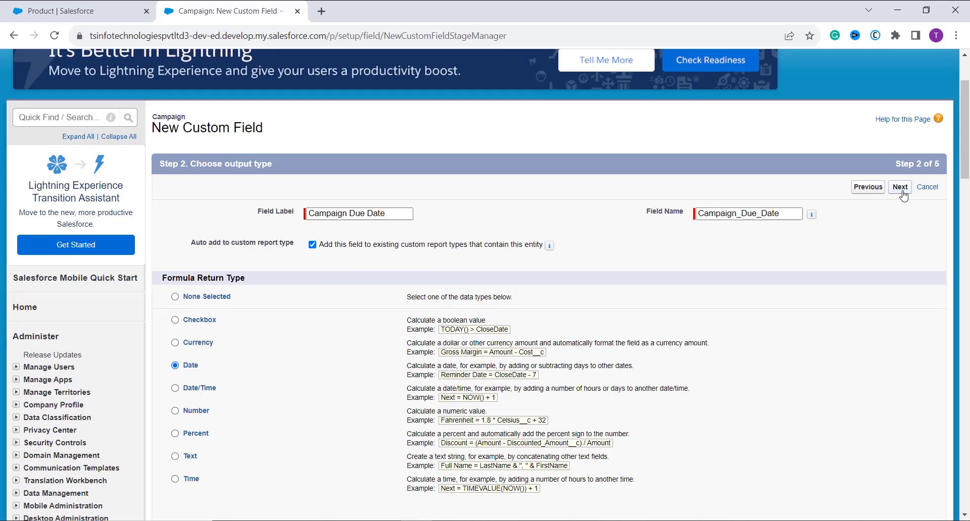
{"action": "left_click", "coordinate": [901, 190]}
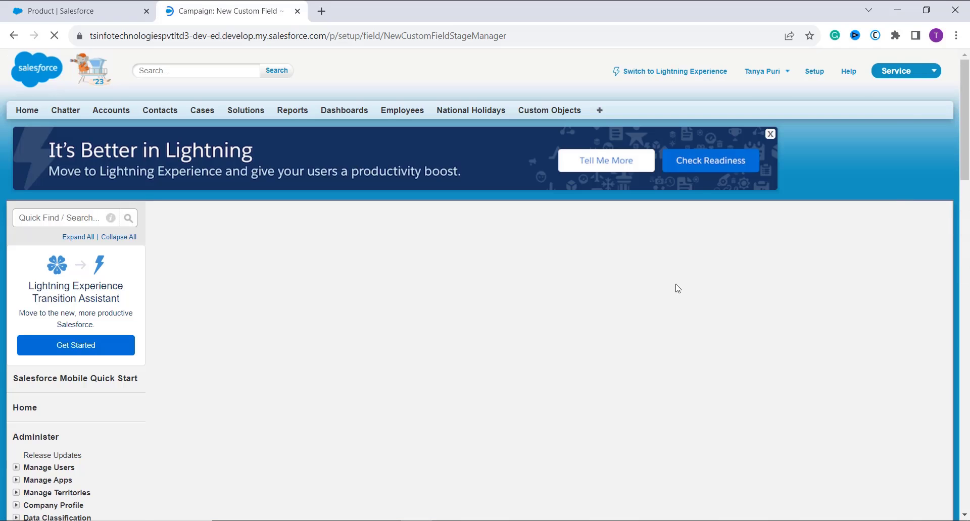
Step: Enter the formula IF(DAY( StartDate ) <= 18, DATE(YEAR(StartDate), MONTH(StartDate), 18), DATE(YEAR(StartDate), MONTH(StartDate) + 1, 1)) + 7 for Campaign Due Date
{"action": "scroll", "coordinate": [567, 327], "scroll_direction": "down", "scroll_amount": 3}
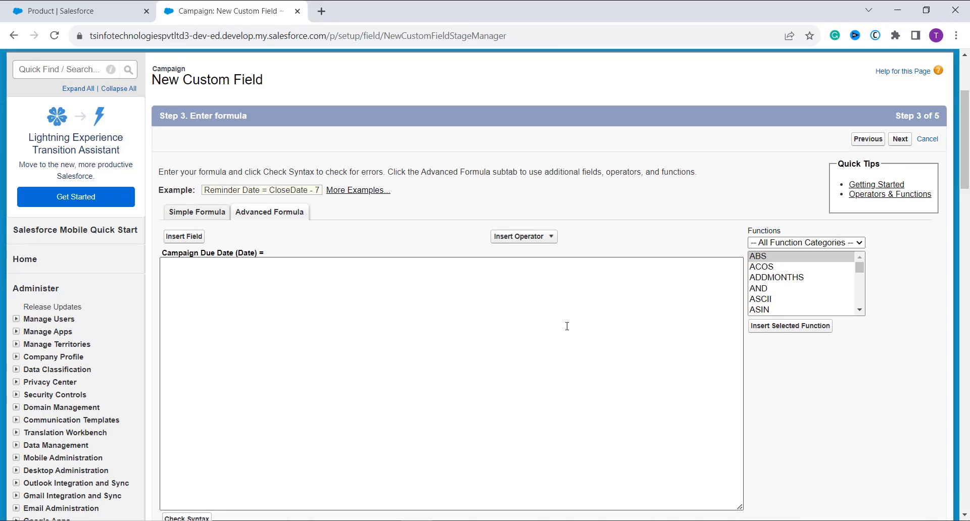
{"action": "left_click", "coordinate": [529, 329]}
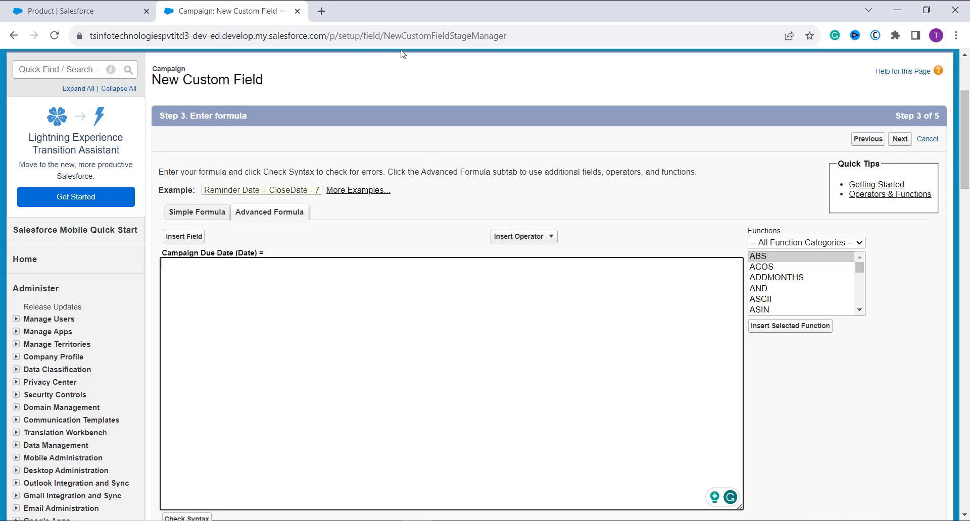
{"action": "type", "text": "IF(DAY( StartDate ) <= 18, DATE(YEAR(StartDate), MONTH(StartDate), 18), DATE(YEAR(StartDate), MONTH(StartDate) + 1, 1)) + 7"}
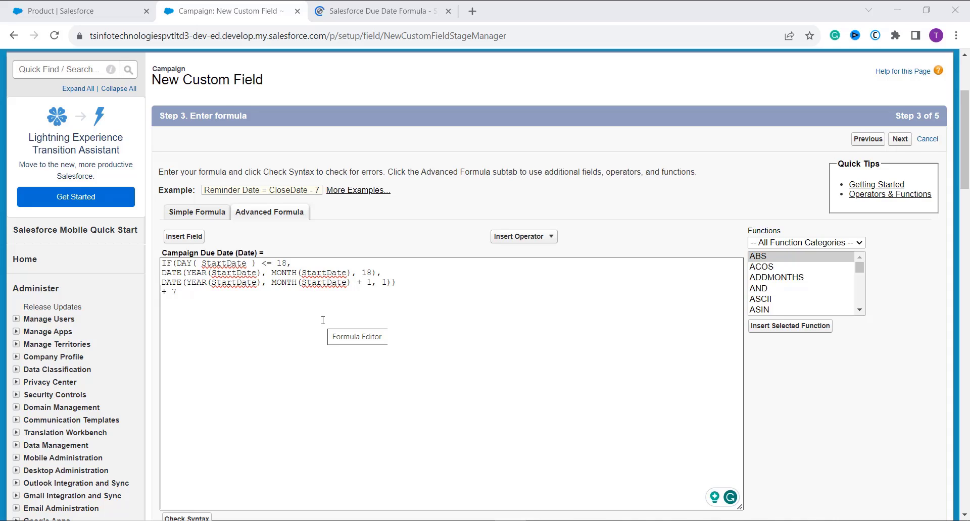
{"action": "left_click", "coordinate": [211, 291]}
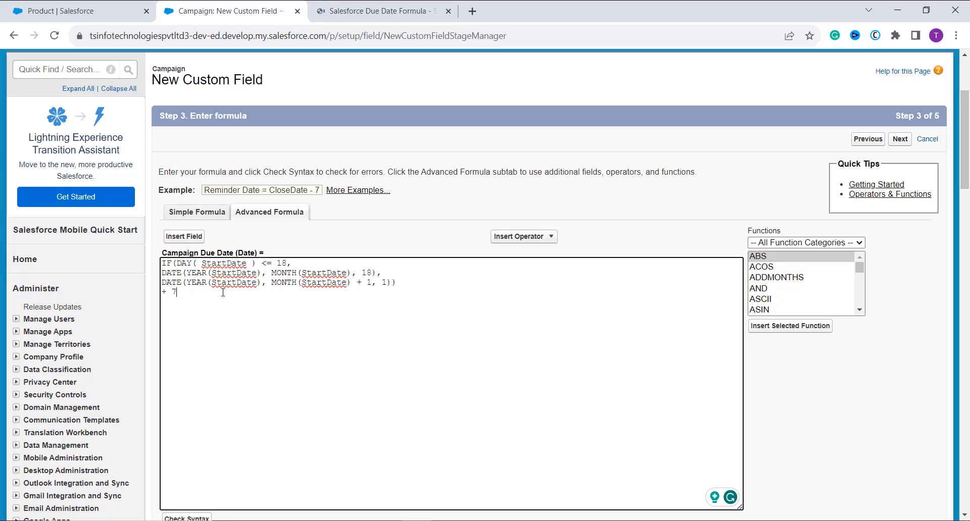
Step: Check the syntax of the Campaign Due Date formula and proceed to the field-level security settings
{"action": "scroll", "coordinate": [205, 295], "scroll_direction": "down", "scroll_amount": 1}
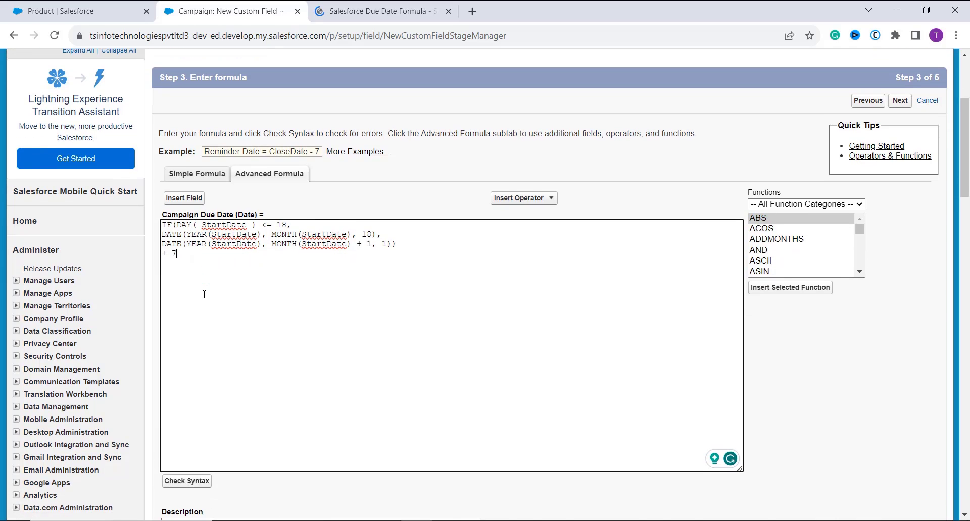
{"action": "left_click", "coordinate": [201, 484]}
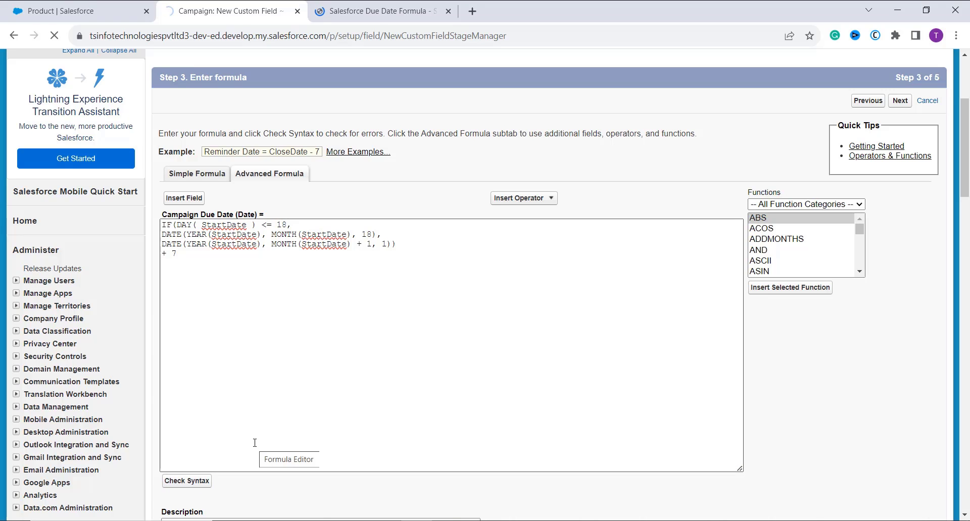
{"action": "scroll", "coordinate": [258, 443], "scroll_direction": "down", "scroll_amount": 1}
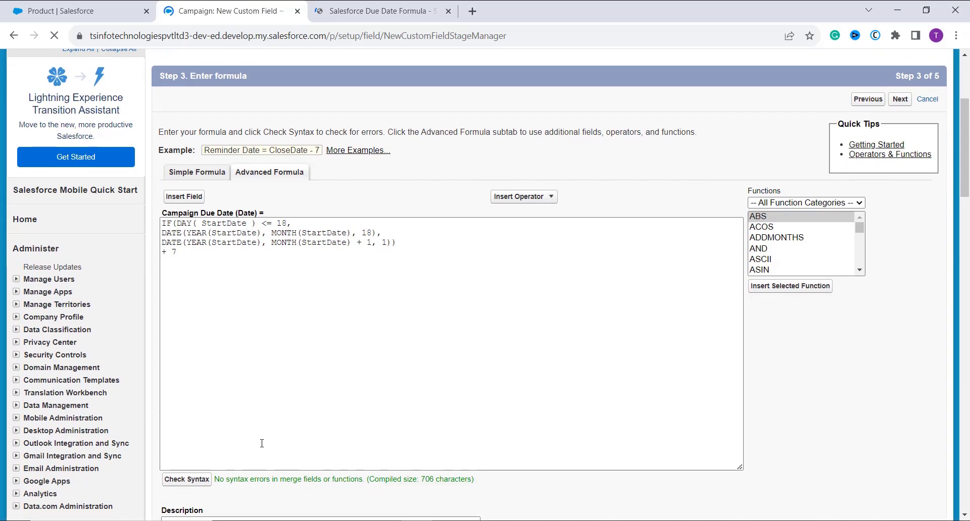
{"action": "scroll", "coordinate": [262, 444], "scroll_direction": "down", "scroll_amount": 2}
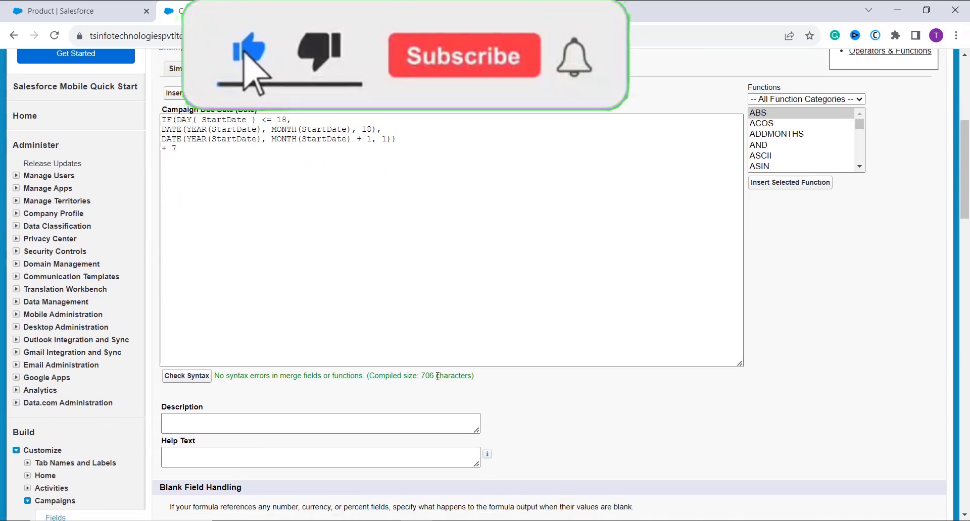
{"action": "scroll", "coordinate": [384, 389], "scroll_direction": "down", "scroll_amount": 2}
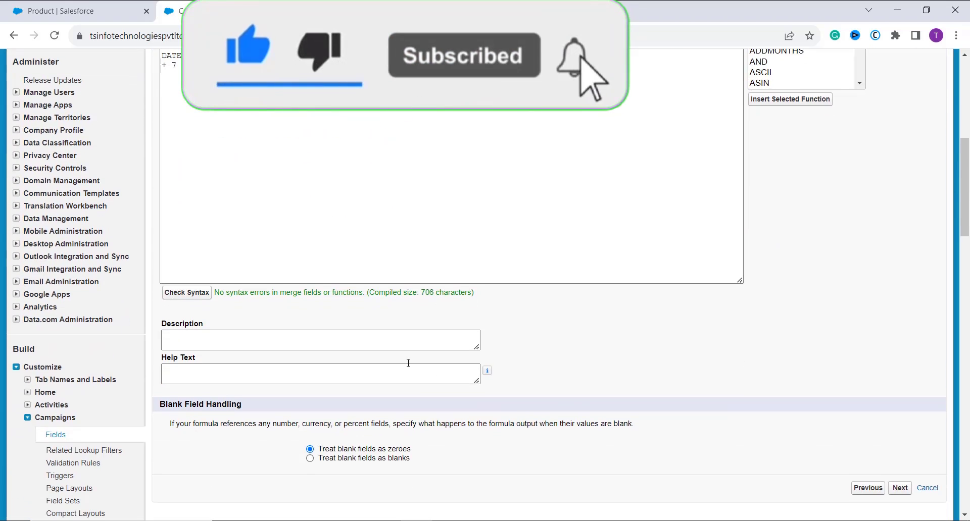
{"action": "scroll", "coordinate": [559, 335], "scroll_direction": "up", "scroll_amount": 5}
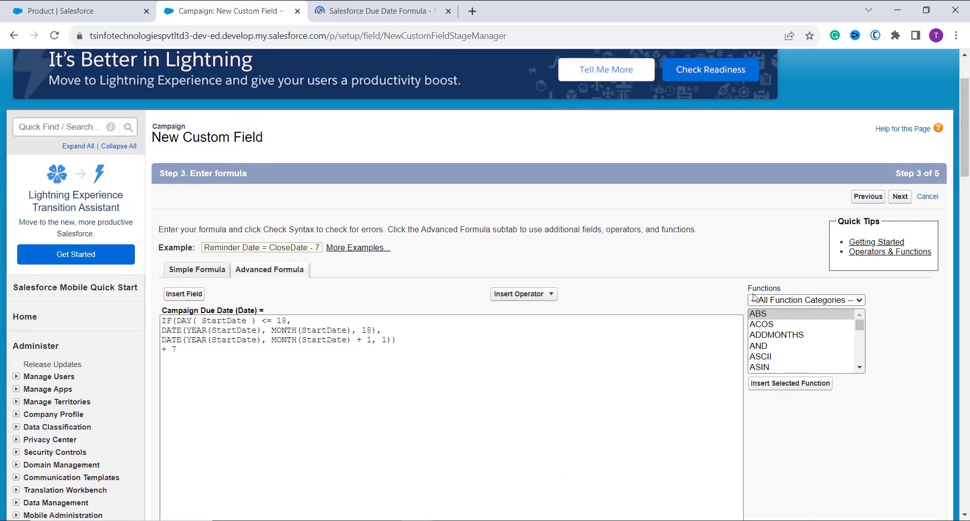
{"action": "left_click", "coordinate": [901, 198]}
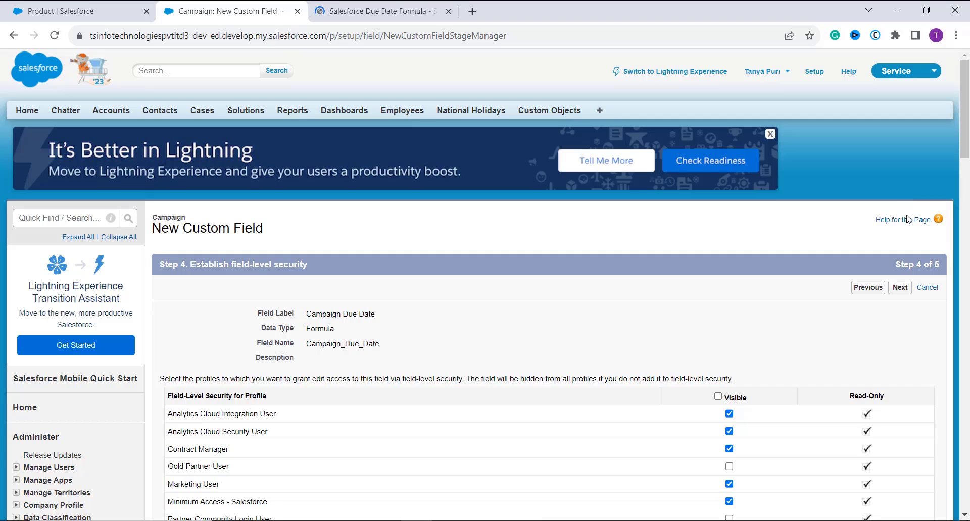
Step: Make the Campaign Due Date field visible to all profiles and save it with the Campaign Layout included
{"action": "left_click", "coordinate": [717, 396]}
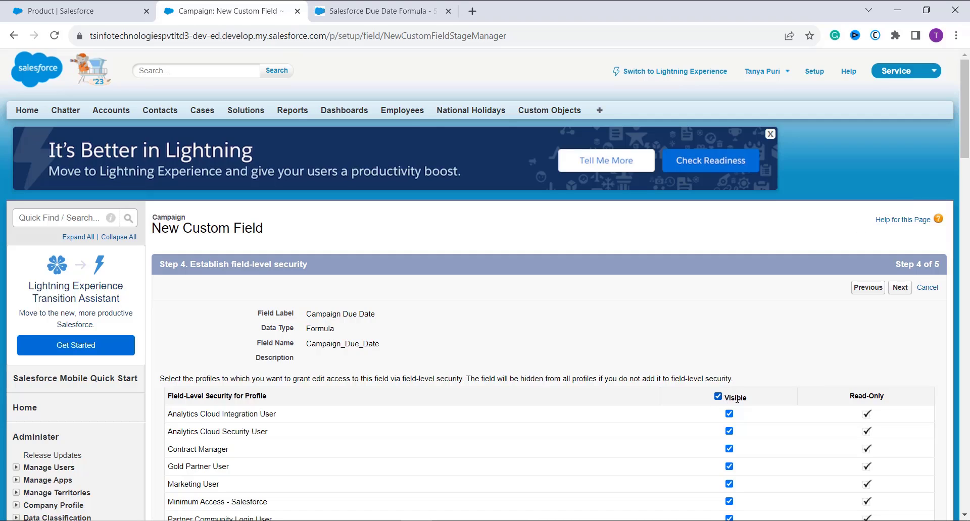
{"action": "left_click", "coordinate": [906, 291]}
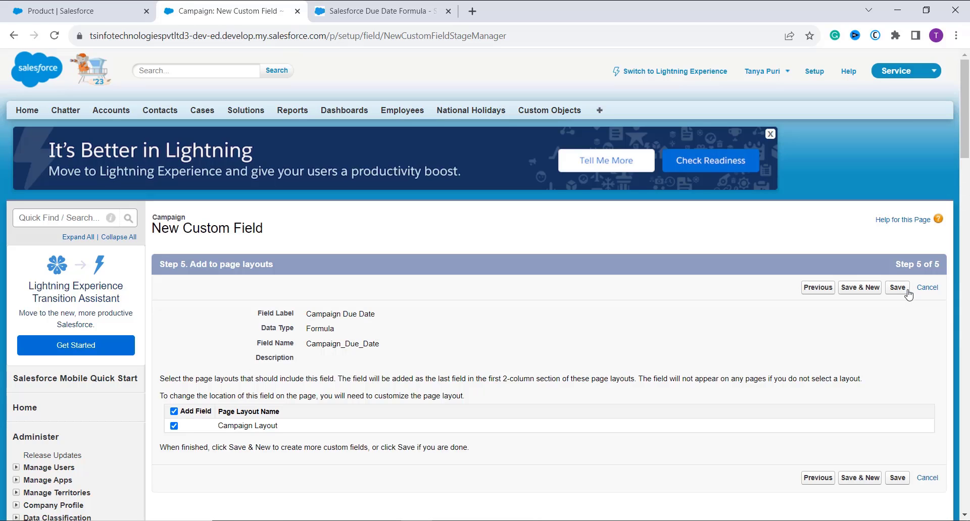
{"action": "left_click", "coordinate": [908, 294]}
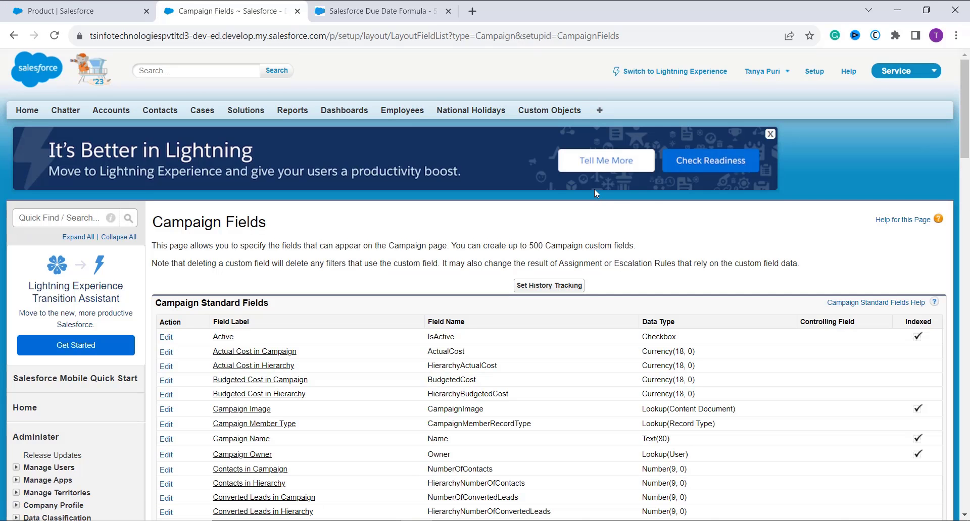
Step: Open the International Computer Association record from the Campaigns home page and examine its Campaign Due Date
{"action": "left_click", "coordinate": [600, 115]}
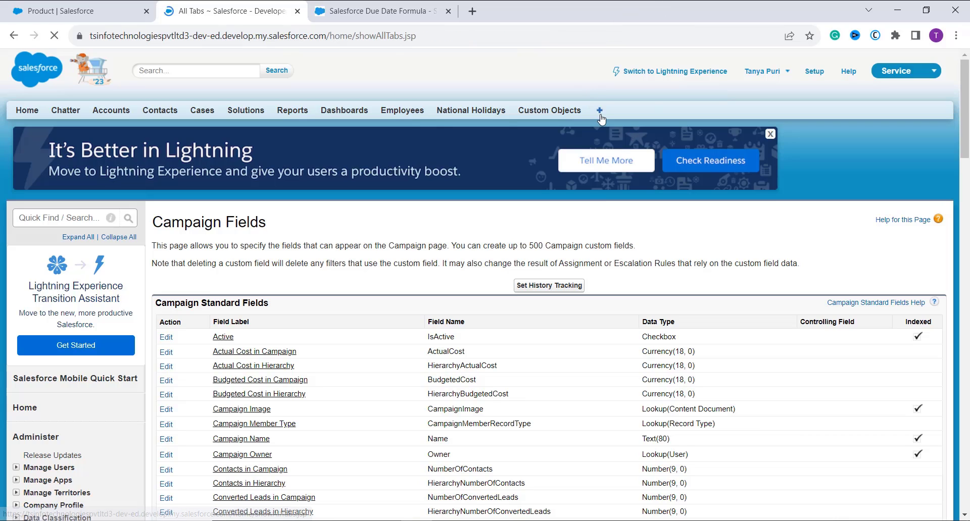
{"action": "scroll", "coordinate": [472, 340], "scroll_direction": "down", "scroll_amount": 2}
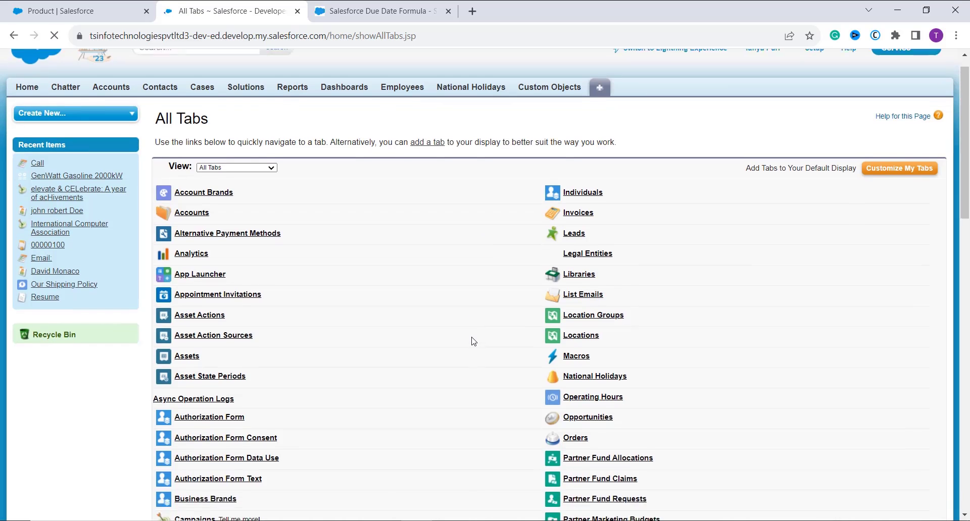
{"action": "scroll", "coordinate": [451, 360], "scroll_direction": "down", "scroll_amount": 2}
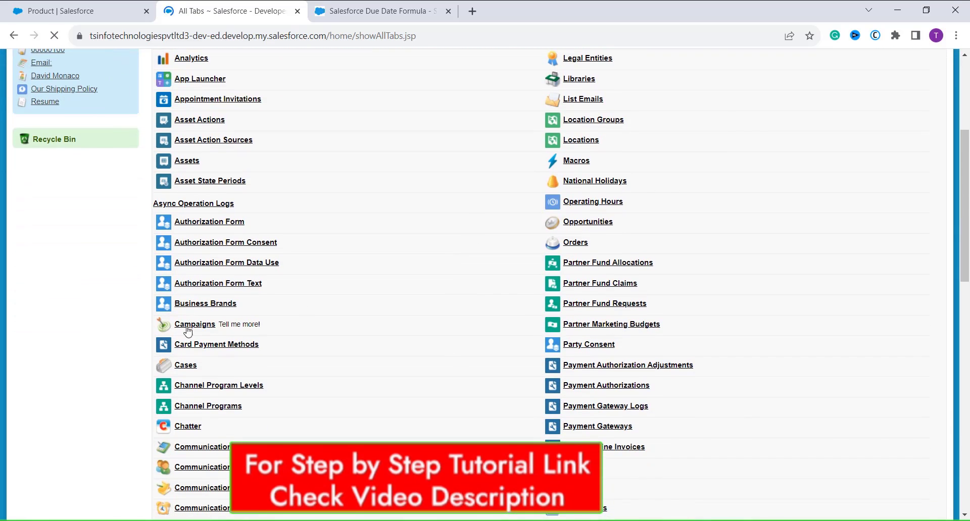
{"action": "left_click", "coordinate": [188, 329]}
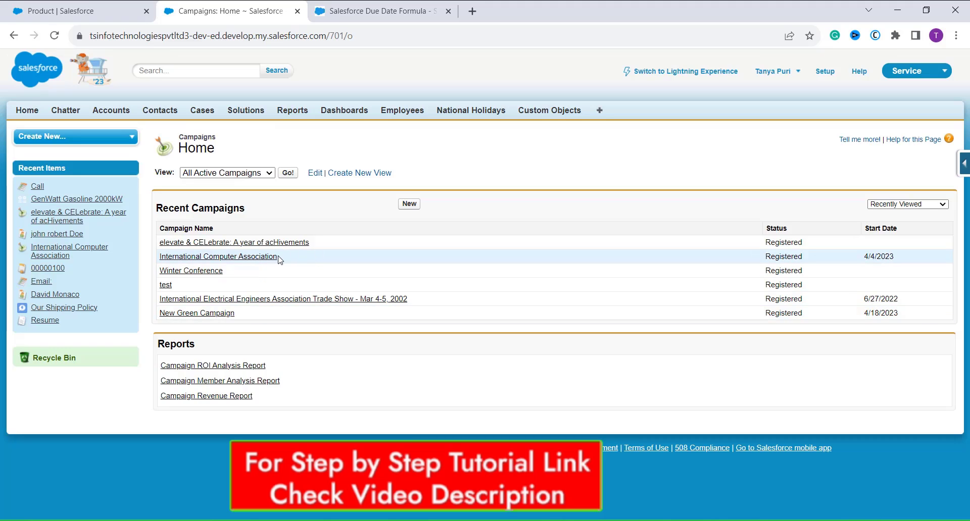
{"action": "left_click", "coordinate": [278, 257]}
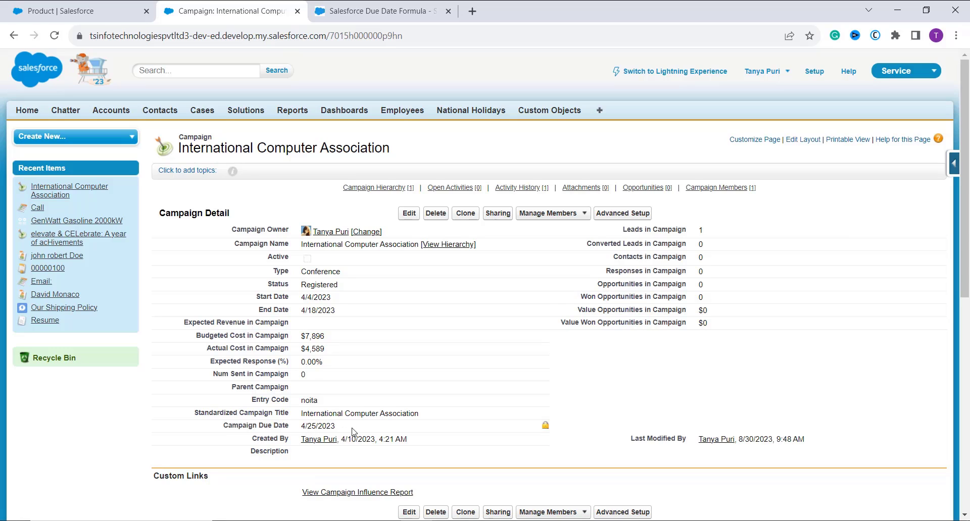
{"action": "scroll", "coordinate": [364, 424], "scroll_direction": "down", "scroll_amount": 1}
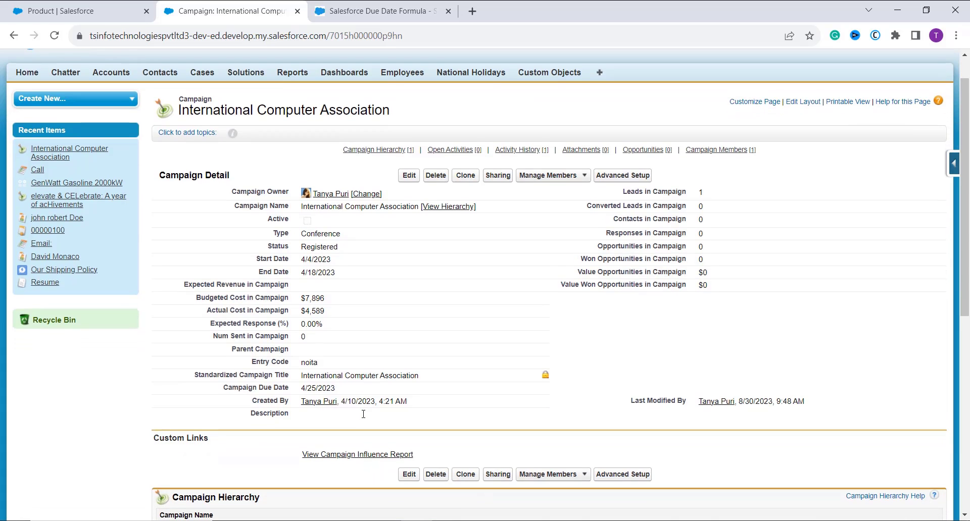